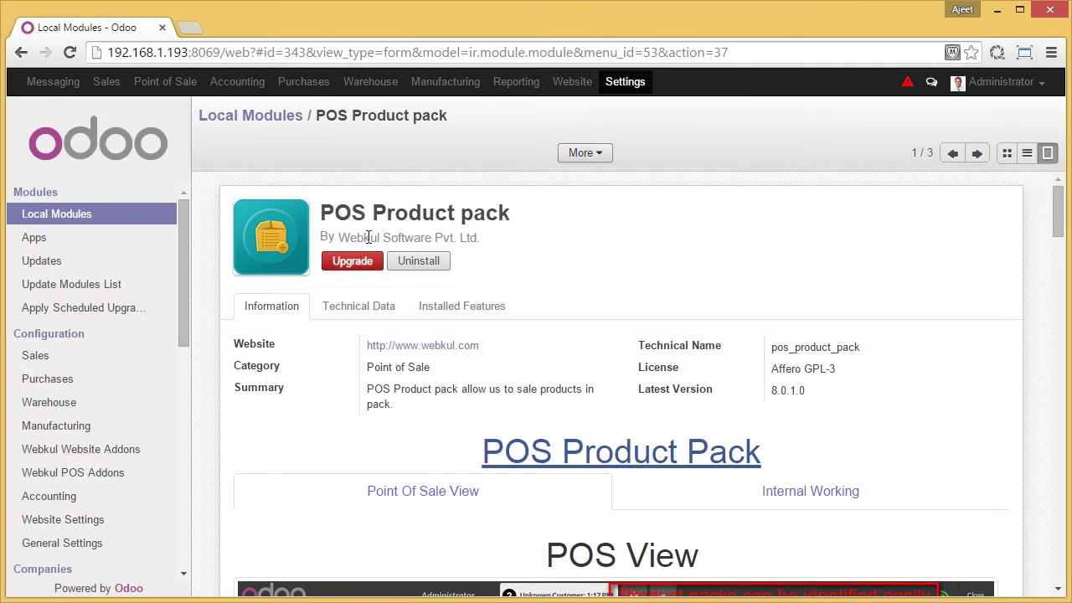
# Open the johnsons baby combo pack from Sales > Product Pack in edit mode.
pyautogui.click(106, 84)
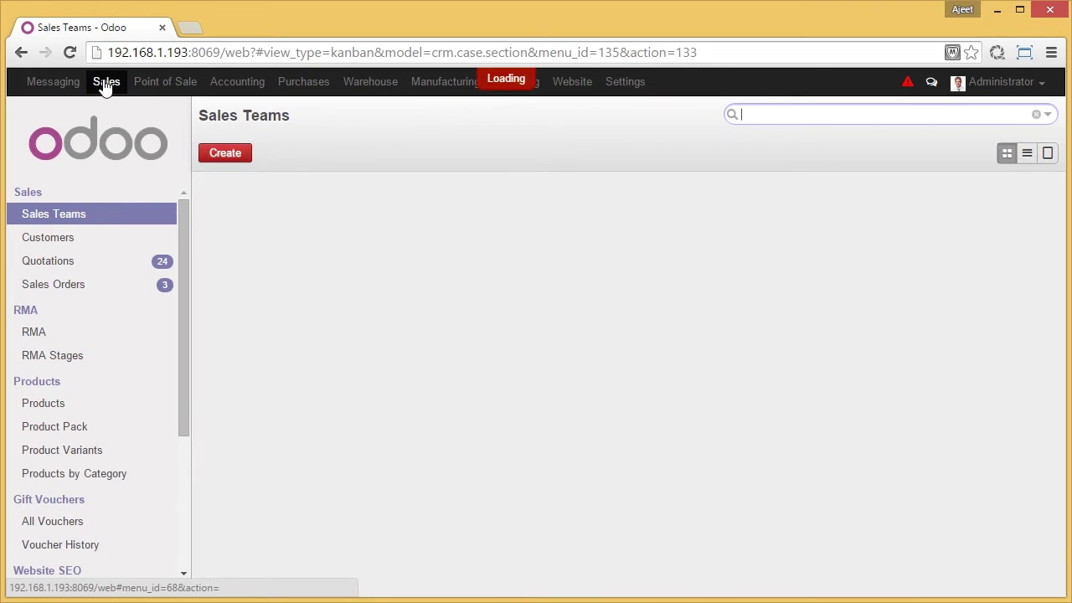
pyautogui.click(74, 429)
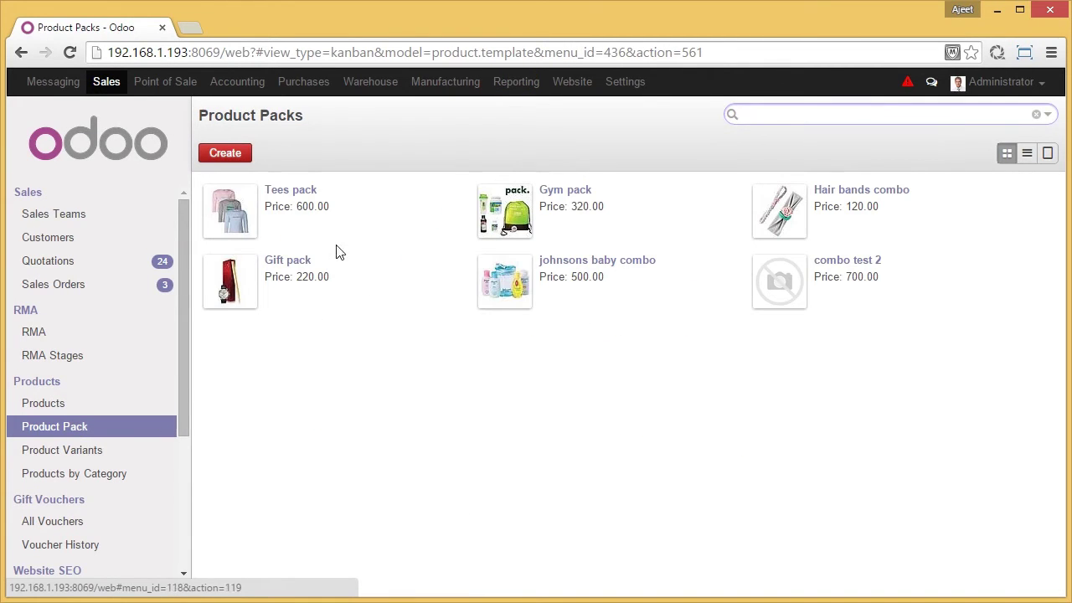
pyautogui.click(575, 269)
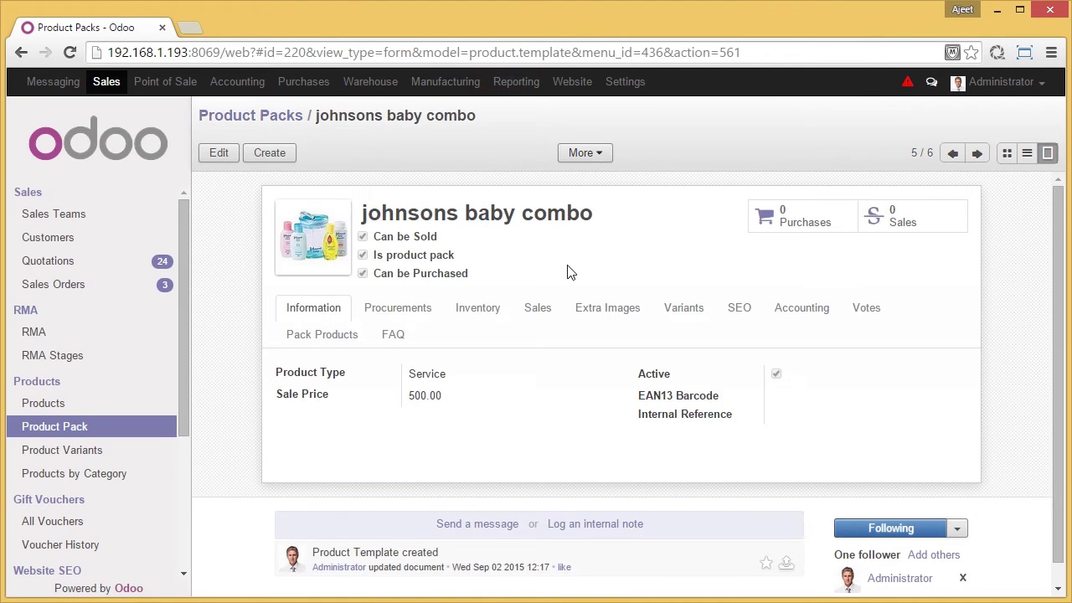
pyautogui.click(219, 153)
# Keep the pack's stock management at 'Decrement Products Only' in Pack Products.
pyautogui.click(339, 359)
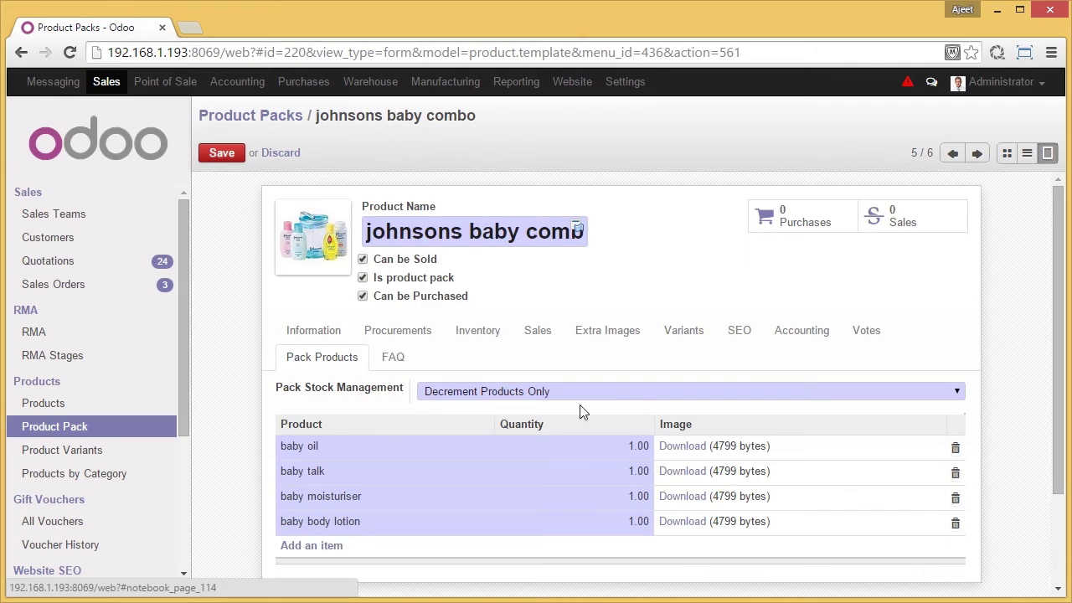
pyautogui.click(641, 391)
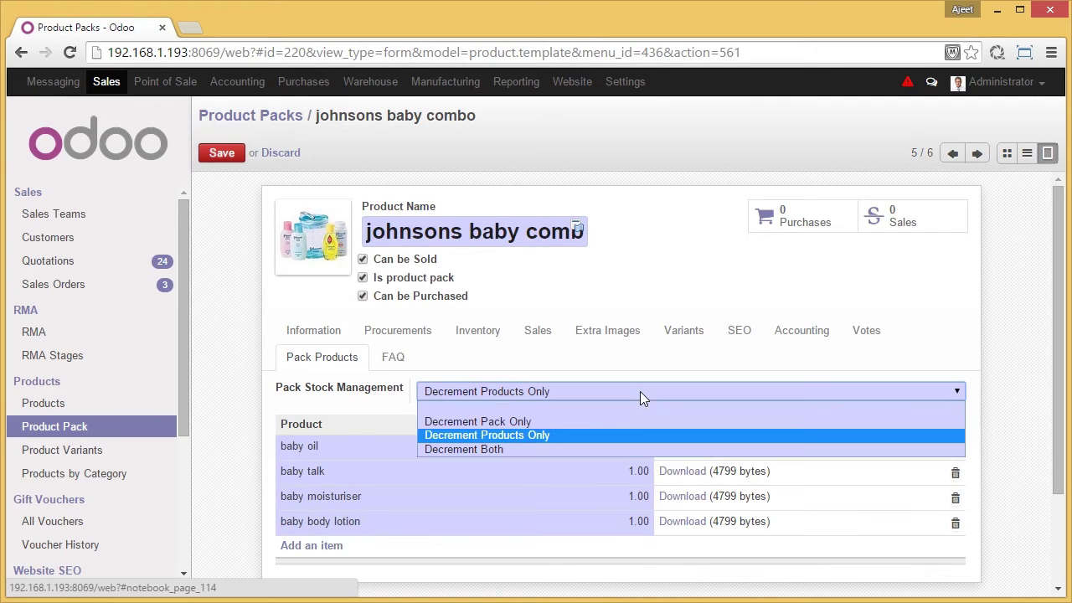
pyautogui.click(617, 435)
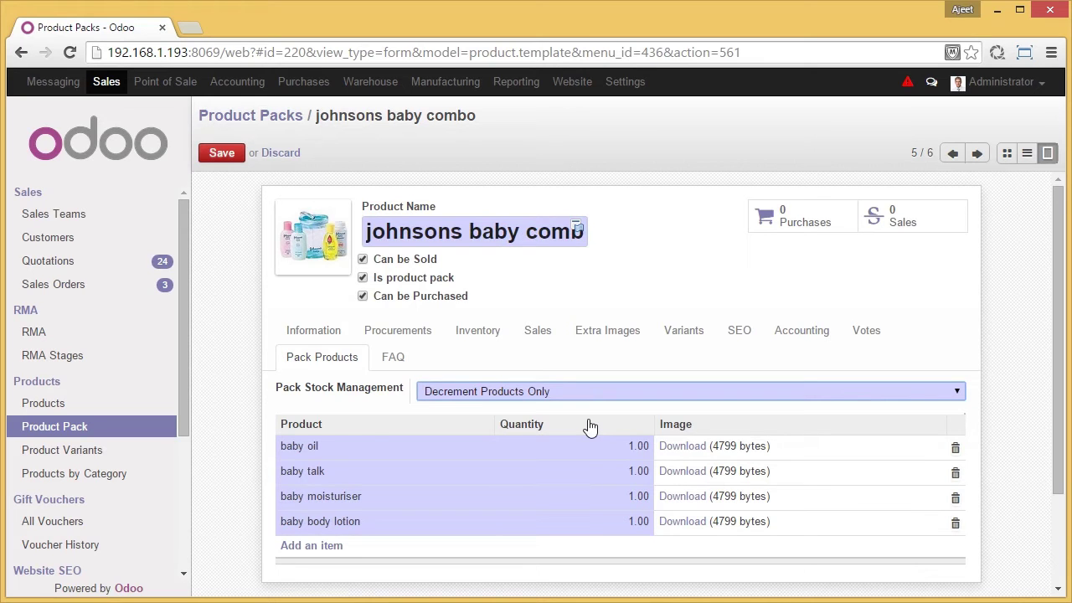
pyautogui.click(539, 338)
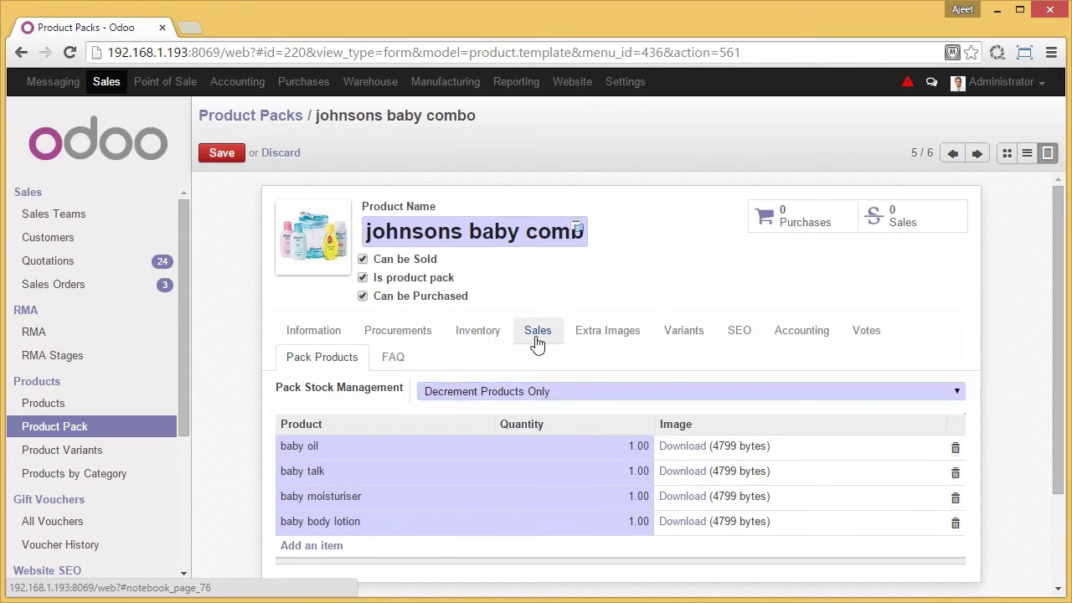
# Set johnsons baby combo's Point of Sale Category to 'product pack' and save the pack.
pyautogui.scroll(-4, 596, 388)
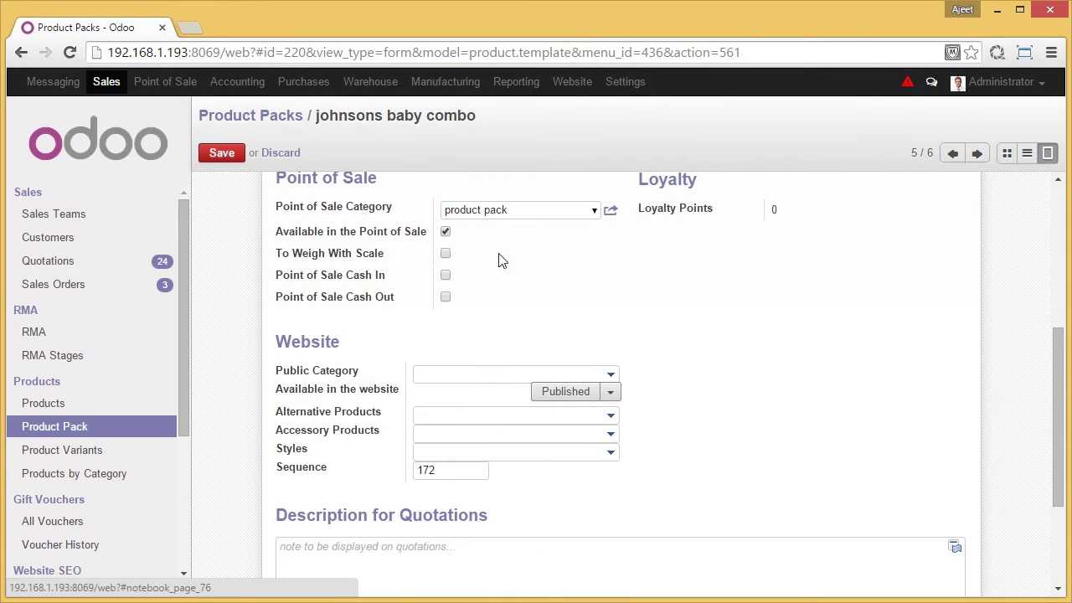
pyautogui.scroll(1, 502, 264)
pyautogui.doubleClick(529, 295)
pyautogui.click(528, 298)
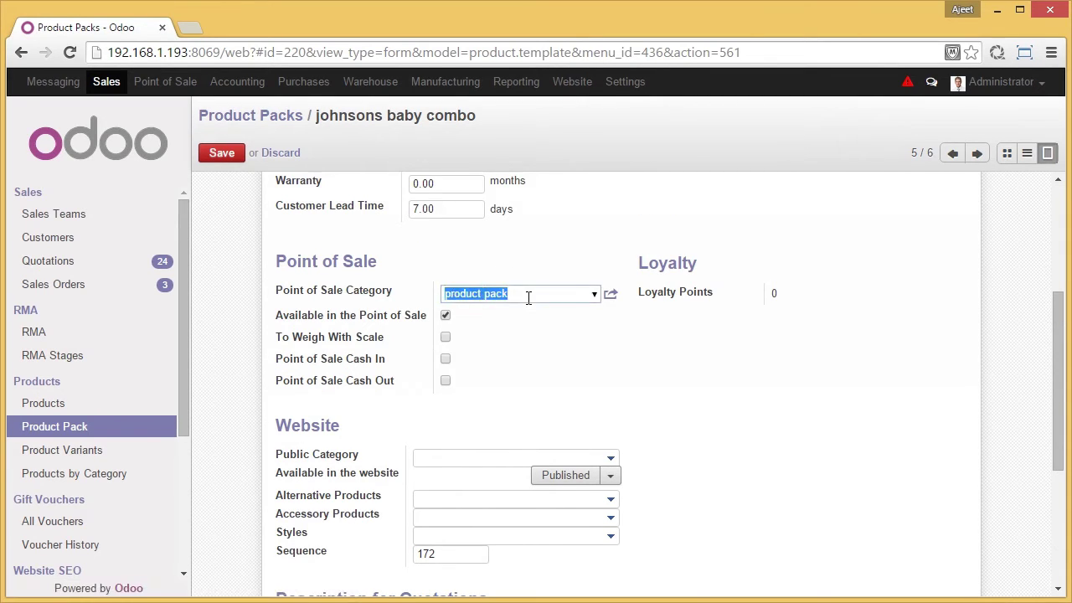
pyautogui.write('pr')
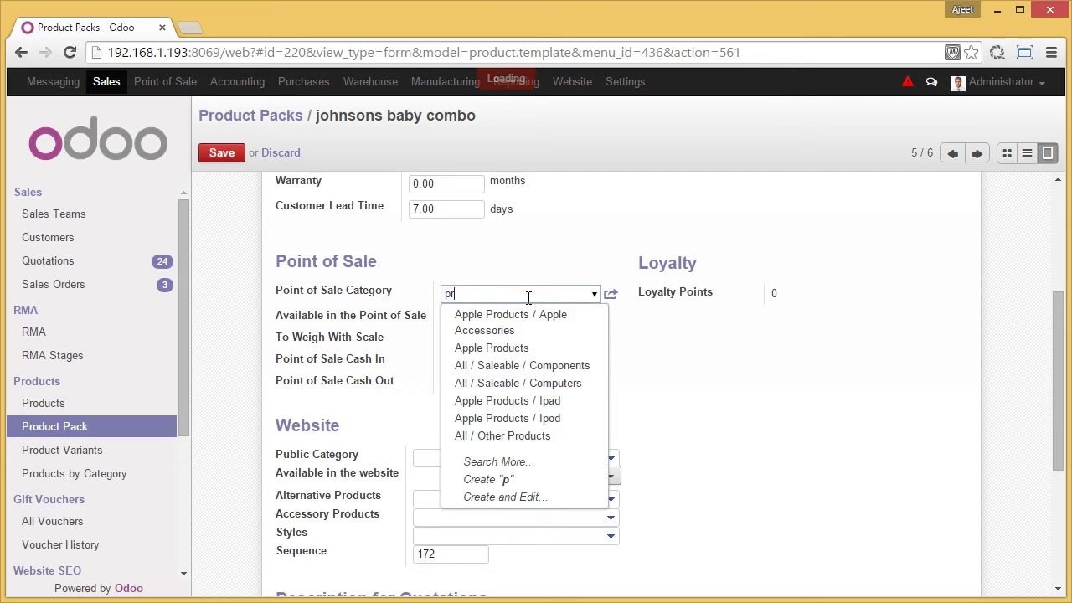
pyautogui.write('od')
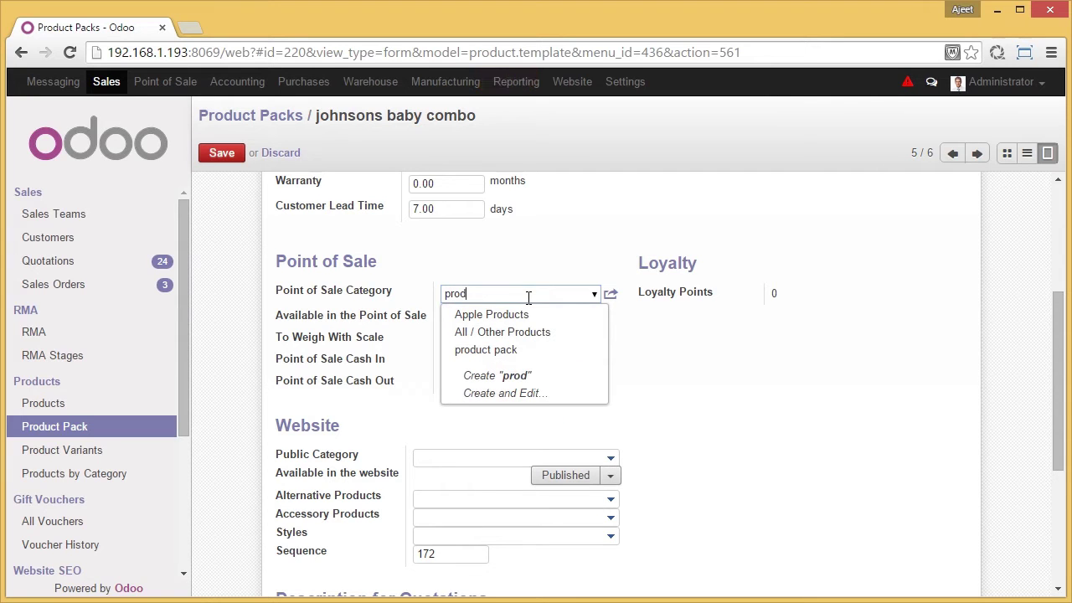
pyautogui.click(510, 350)
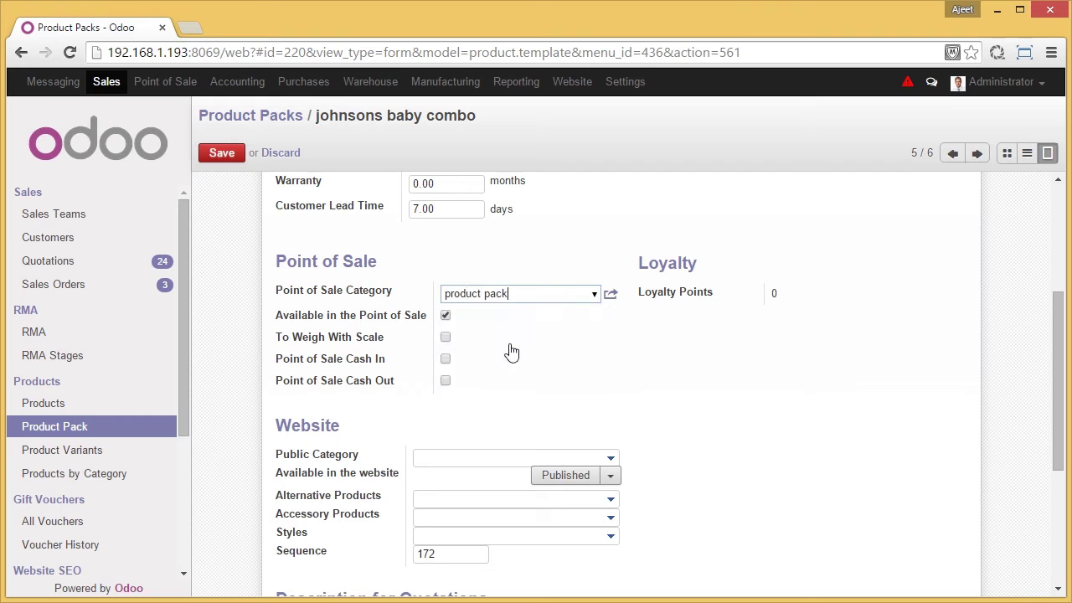
pyautogui.scroll(3, 394, 285)
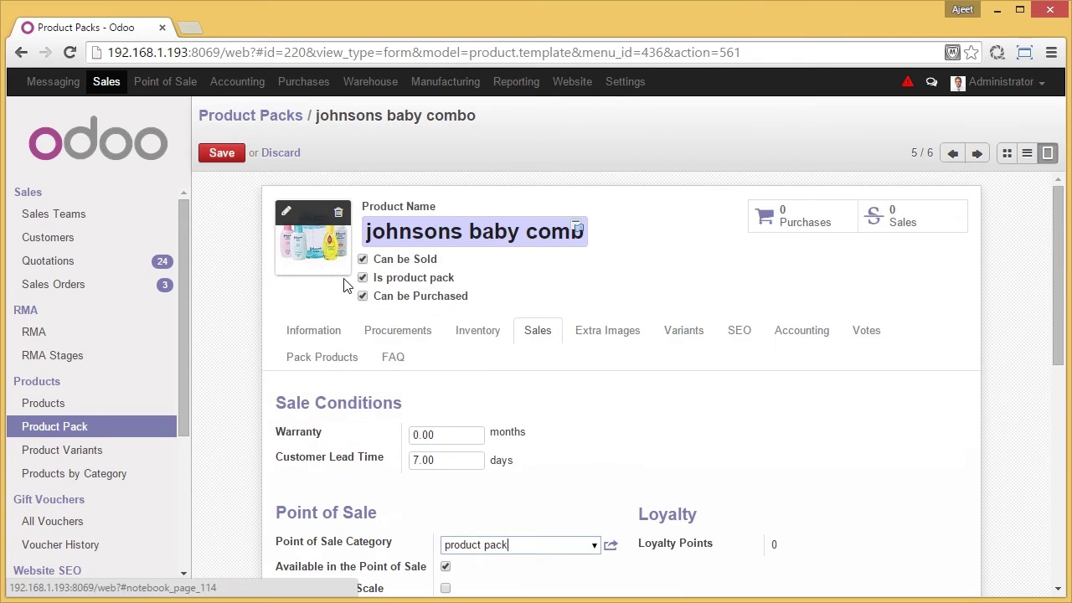
pyautogui.click(228, 155)
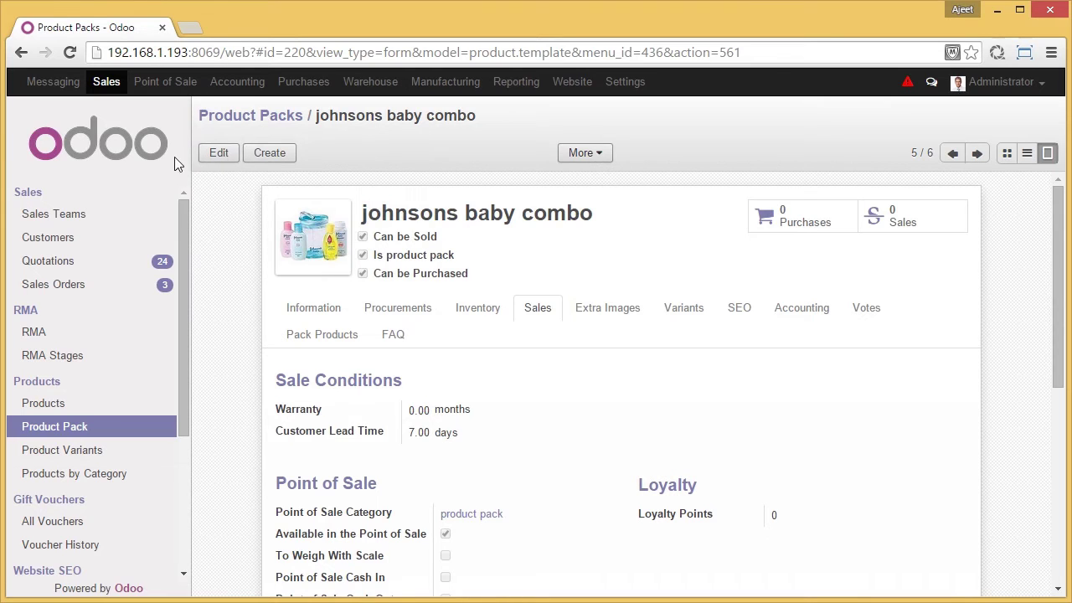
# Return to the Product Packs list and resume the in-progress Point of Sale session.
pyautogui.click(258, 119)
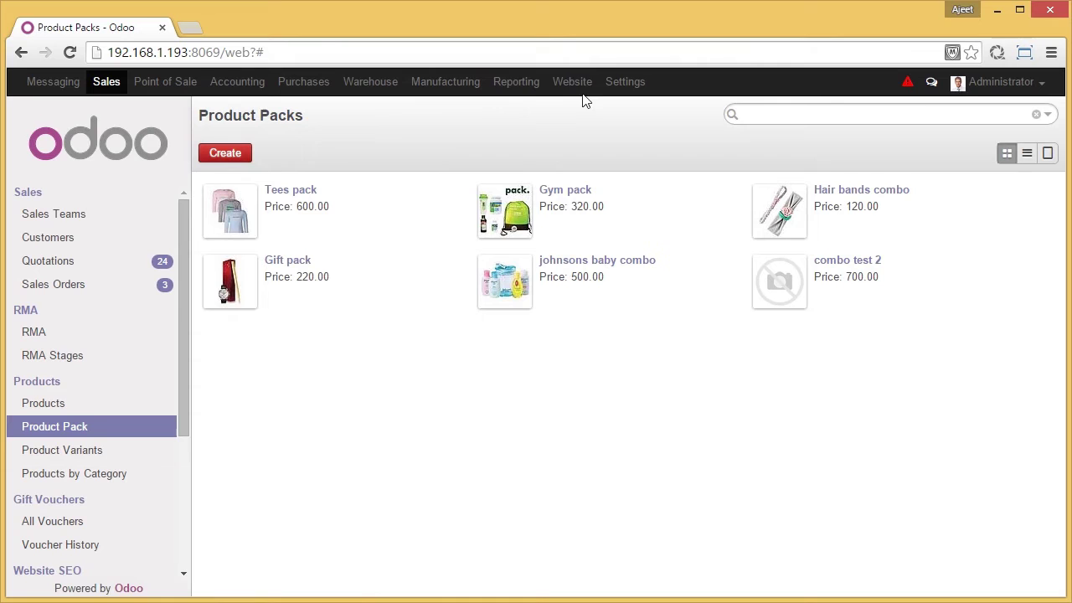
pyautogui.click(186, 81)
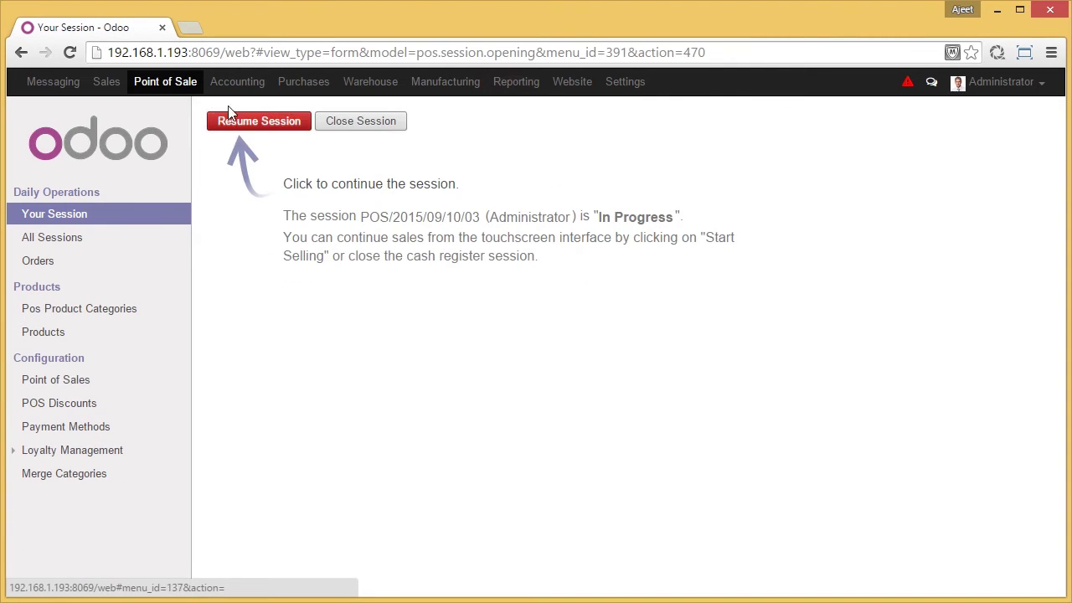
pyautogui.click(260, 126)
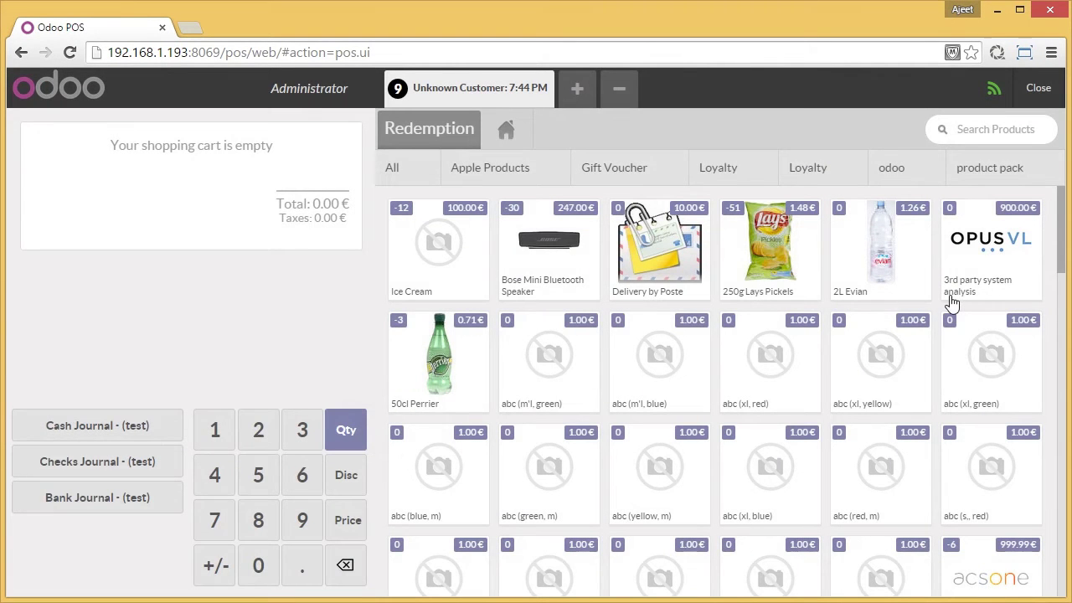
pyautogui.scroll(-3, 940, 344)
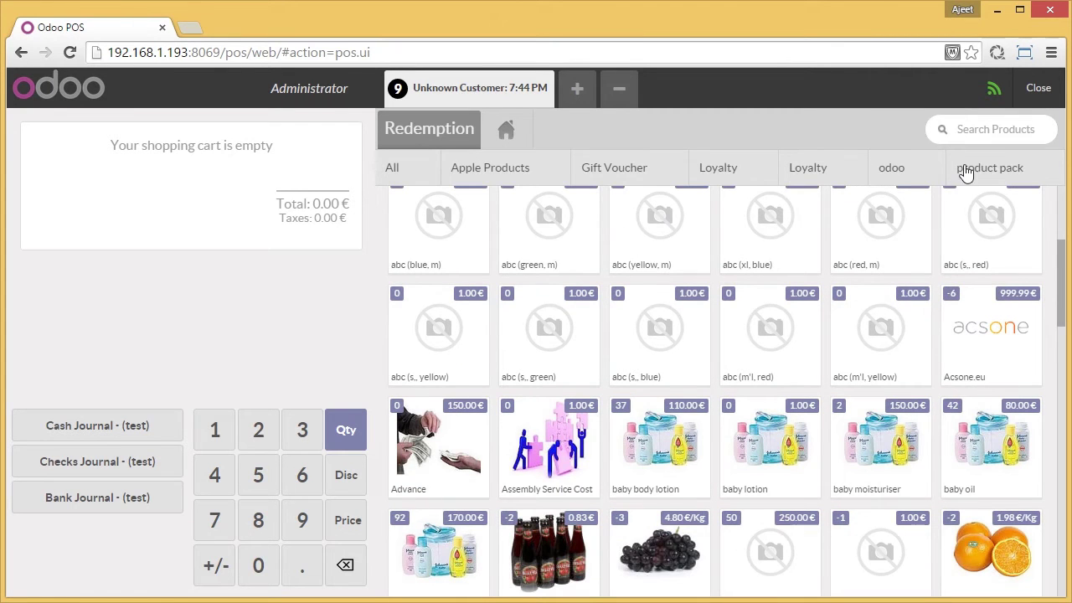
# Add Gym pack and johnsons baby combo from the product pack category to the order.
pyautogui.click(972, 173)
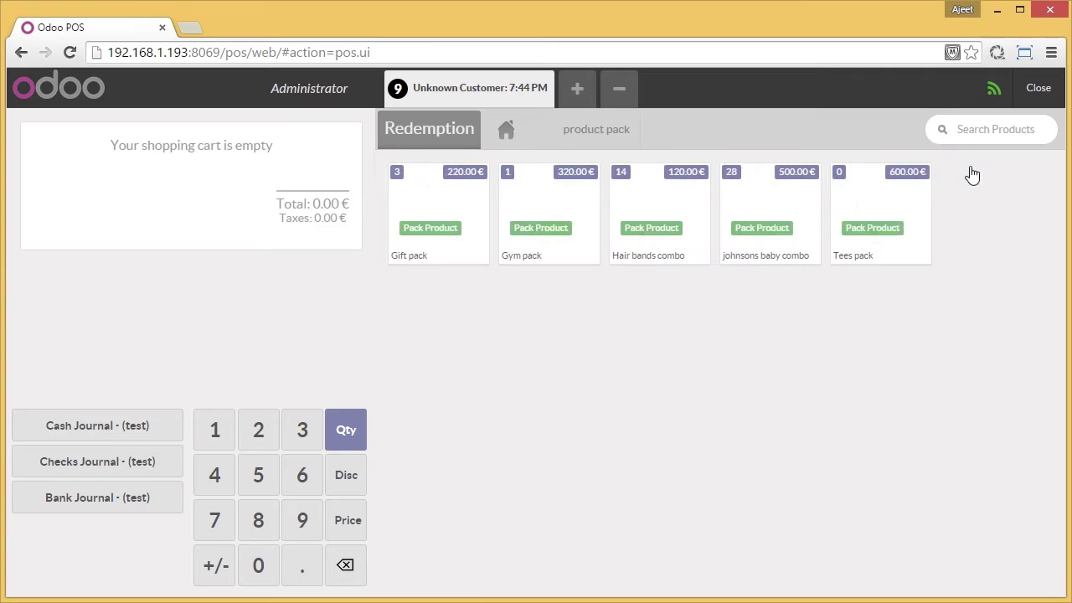
pyautogui.click(561, 216)
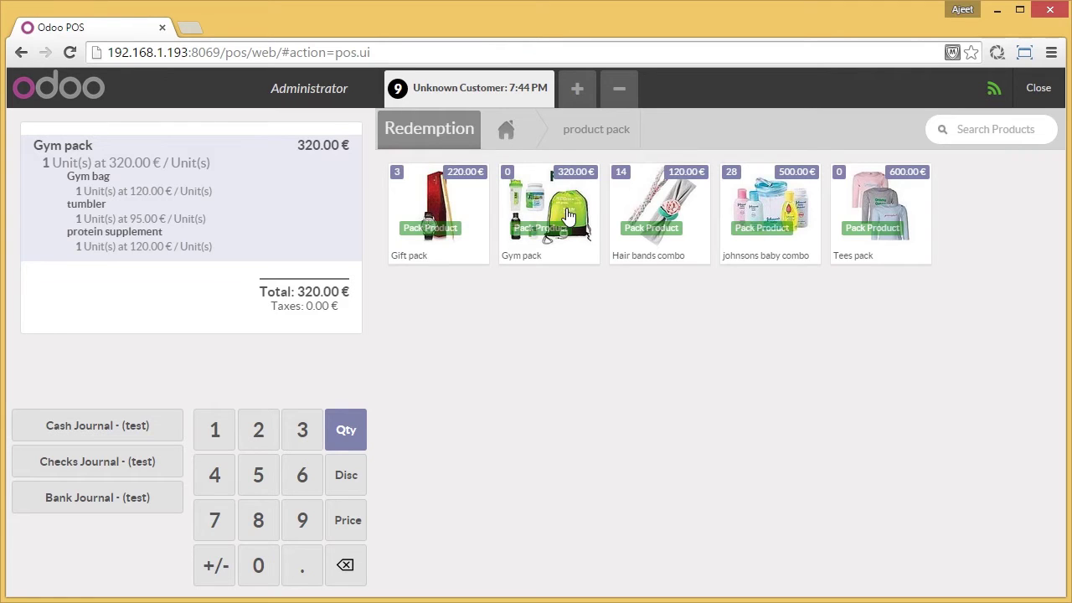
pyautogui.click(740, 210)
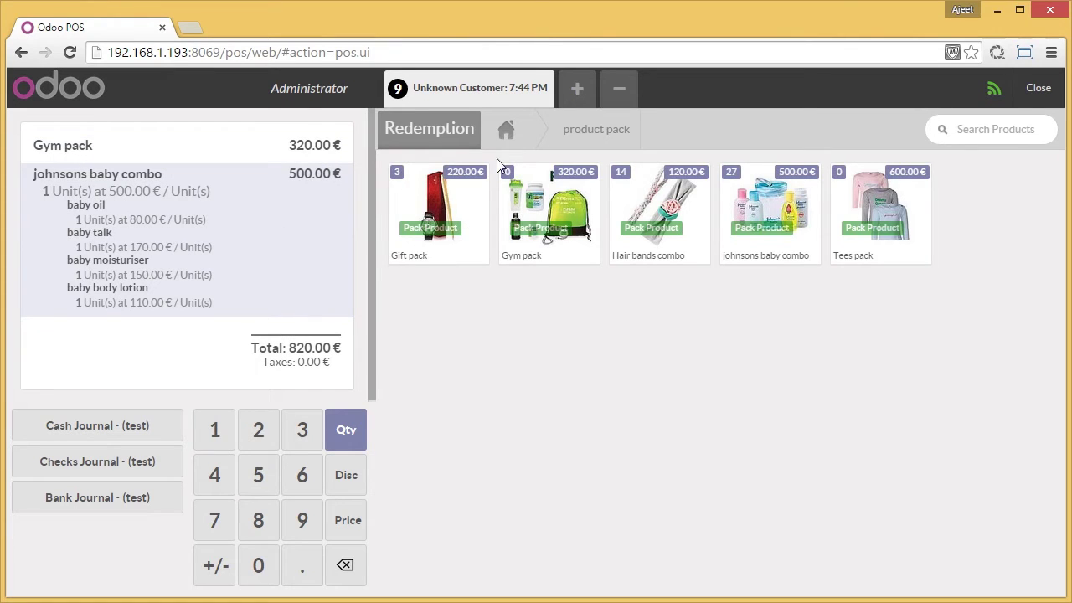
# Set Agrolait as the order's customer.
pyautogui.click(469, 94)
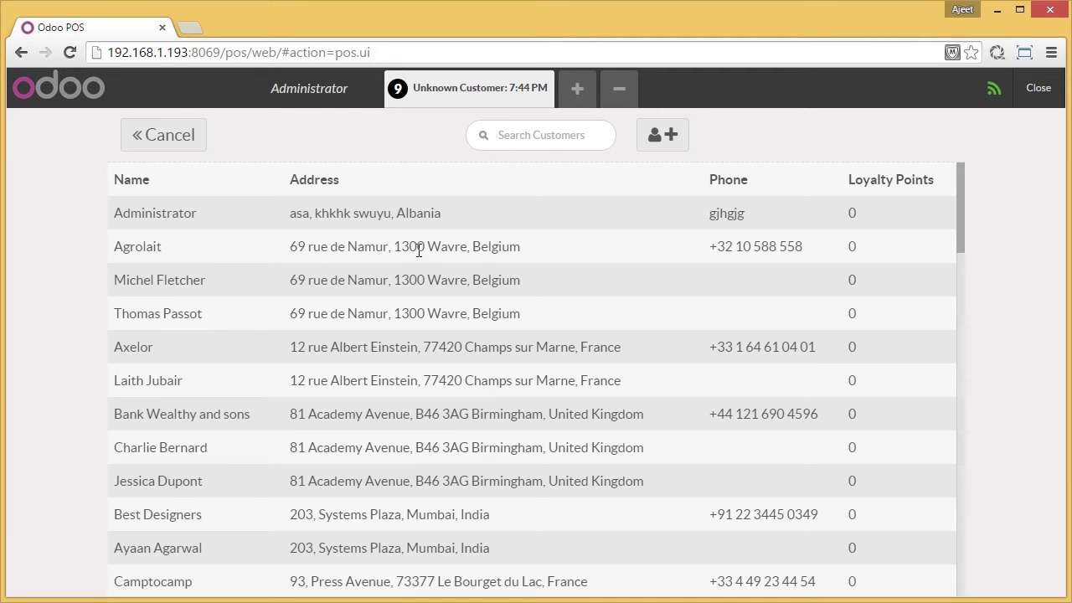
pyautogui.click(144, 249)
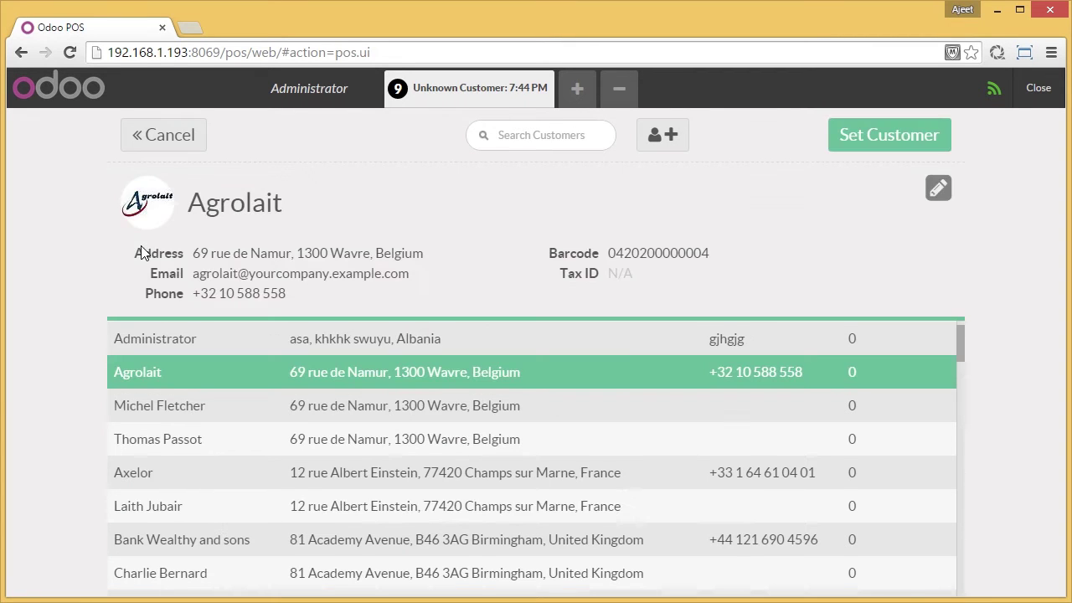
pyautogui.click(886, 143)
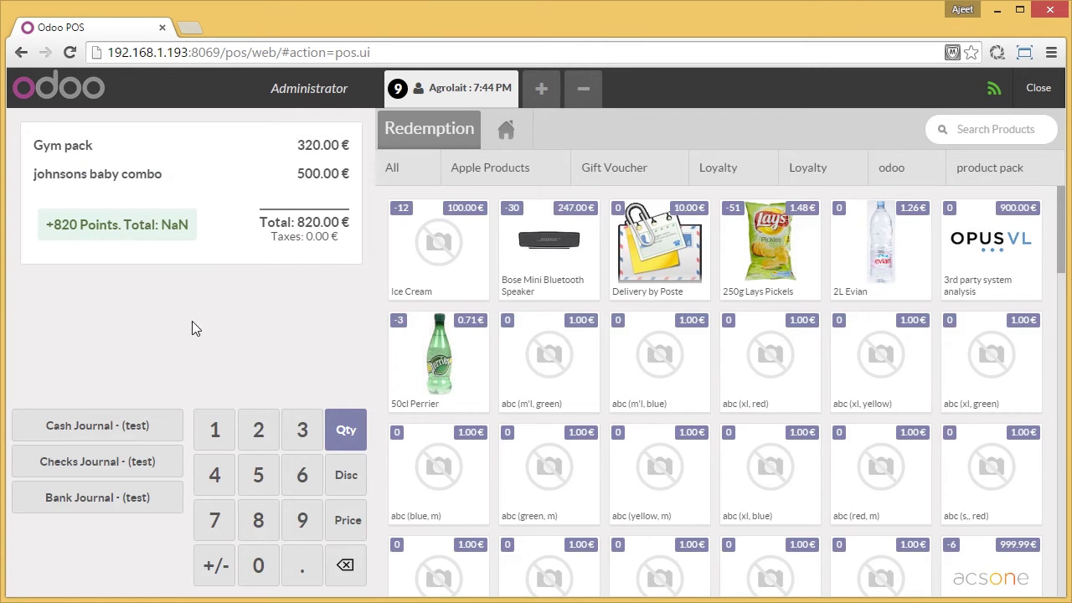
# Pay 820 through Cash Journal - (test), validate, and skip printing the receipt.
pyautogui.click(99, 428)
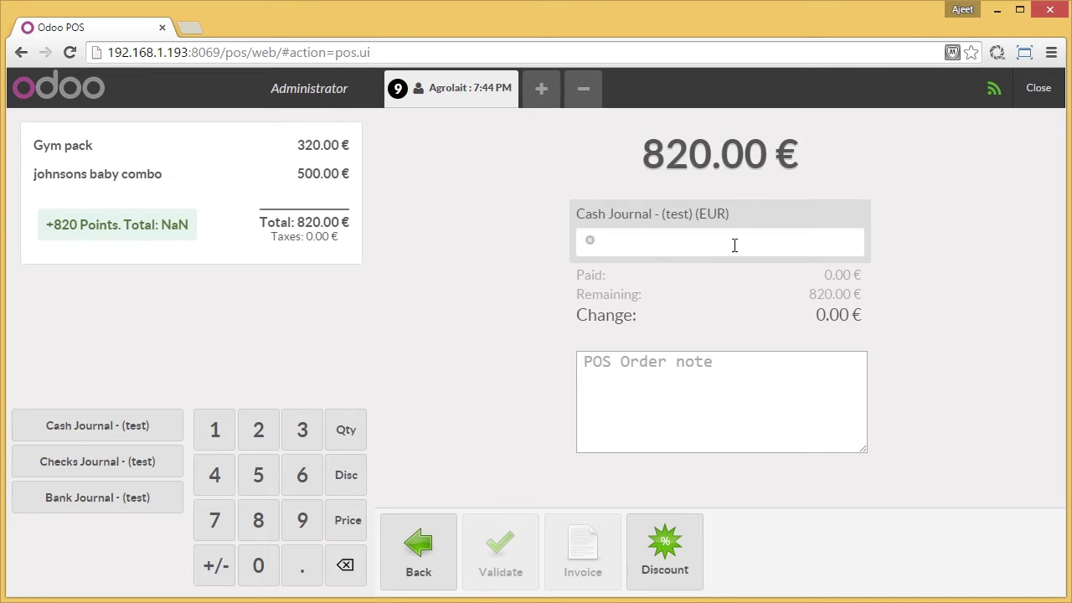
pyautogui.write('820')
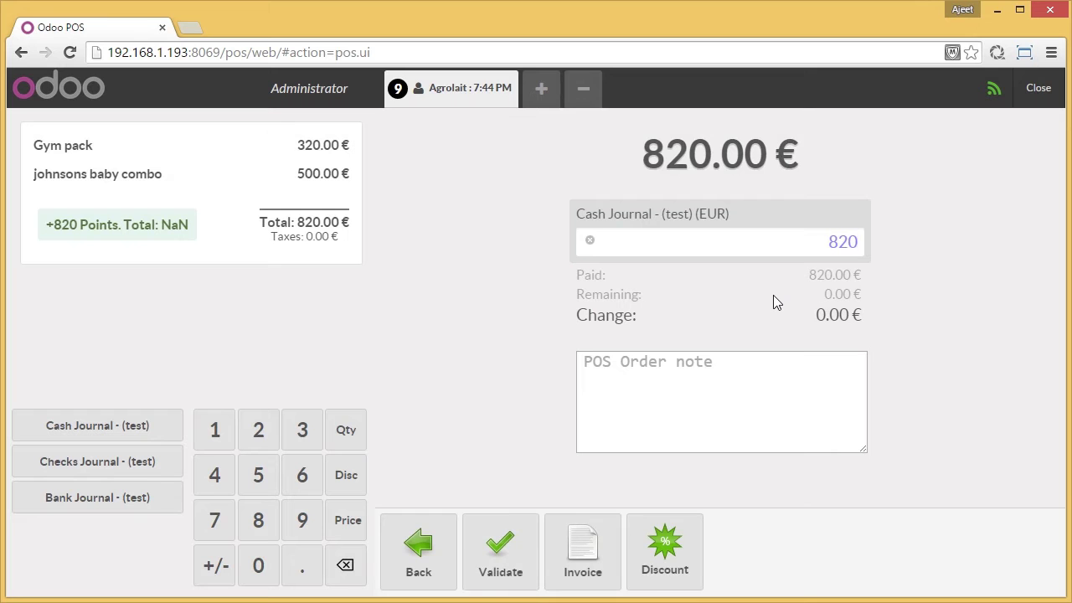
pyautogui.click(514, 557)
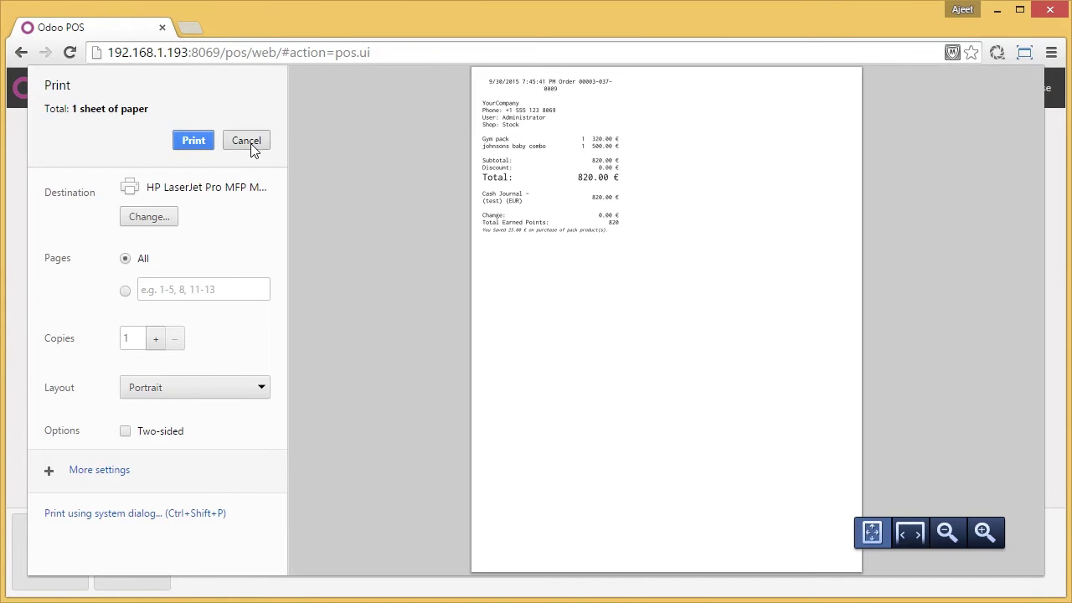
pyautogui.click(246, 141)
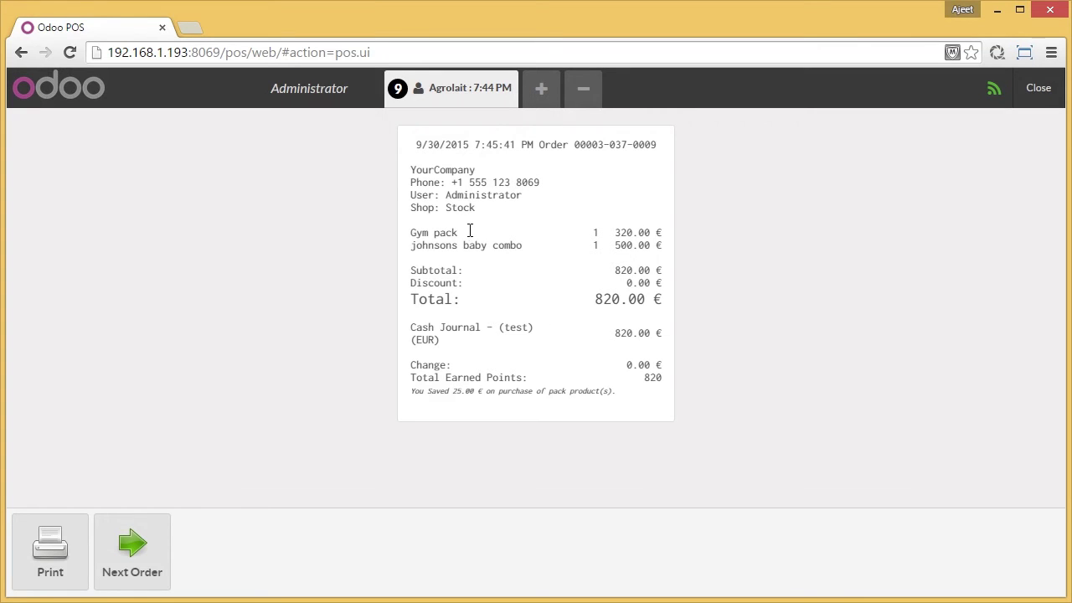
pyautogui.click(1037, 92)
# Leave the POS and open the 820.00 Agrolait order from the Orders list.
pyautogui.click(1037, 98)
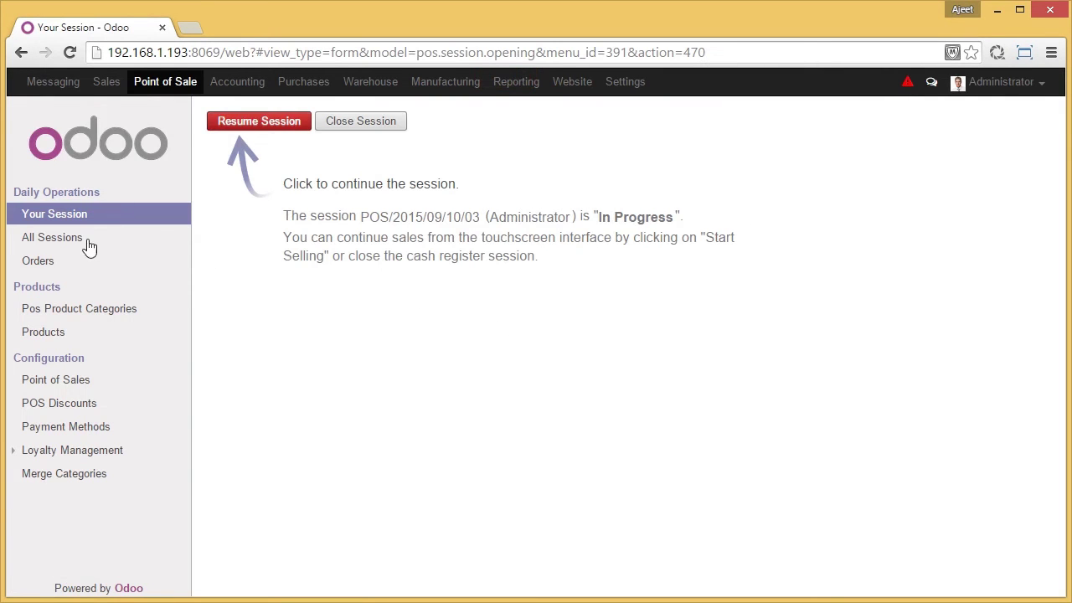
pyautogui.click(68, 270)
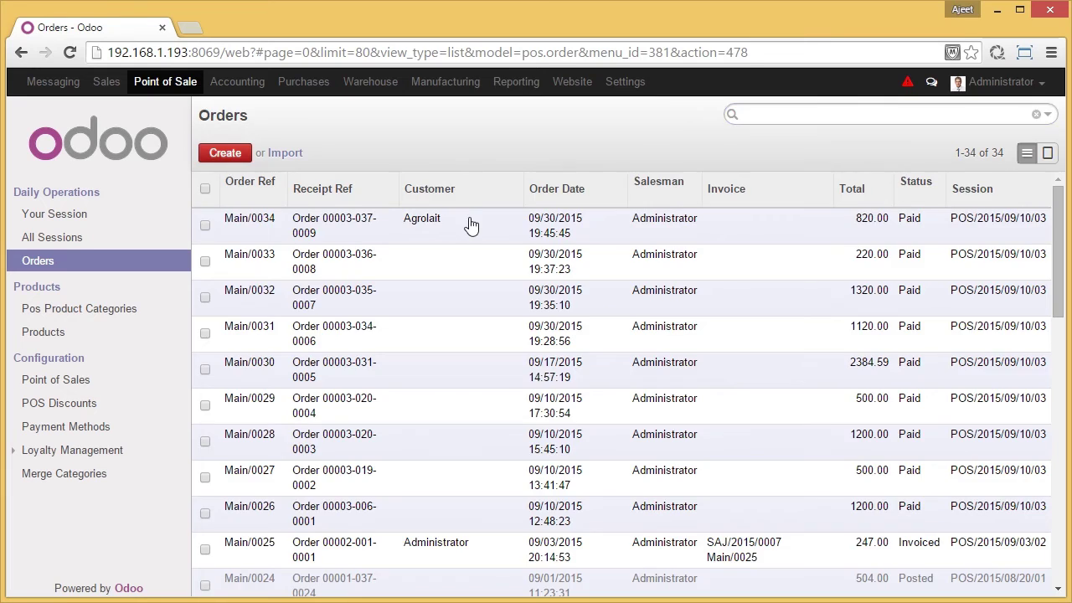
pyautogui.click(471, 225)
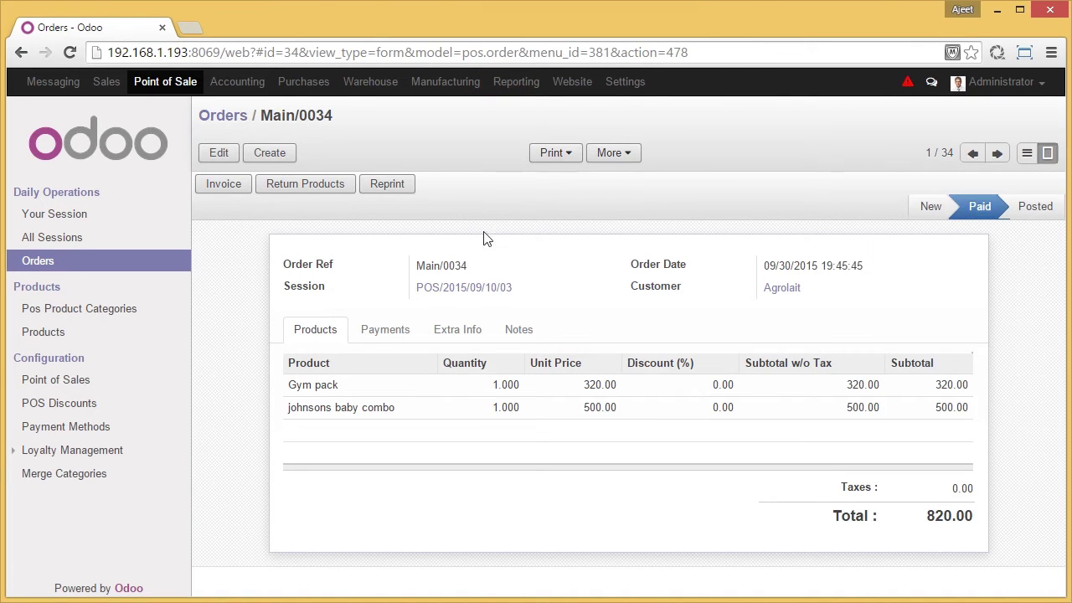
# Create and validate the order's invoice, then view its Extra Info with picking POS00034.
pyautogui.click(230, 193)
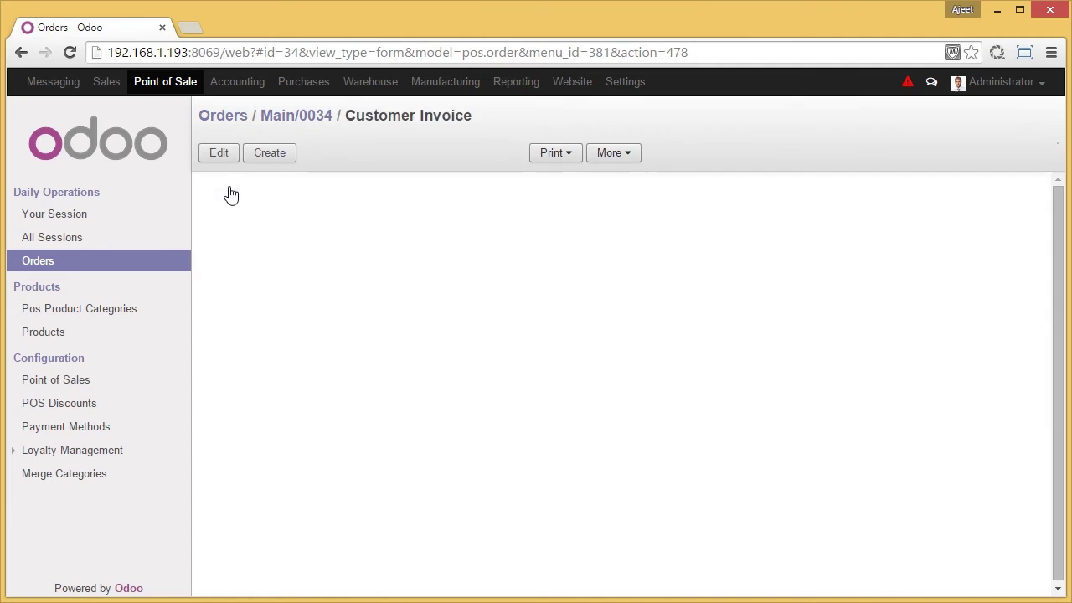
pyautogui.click(239, 192)
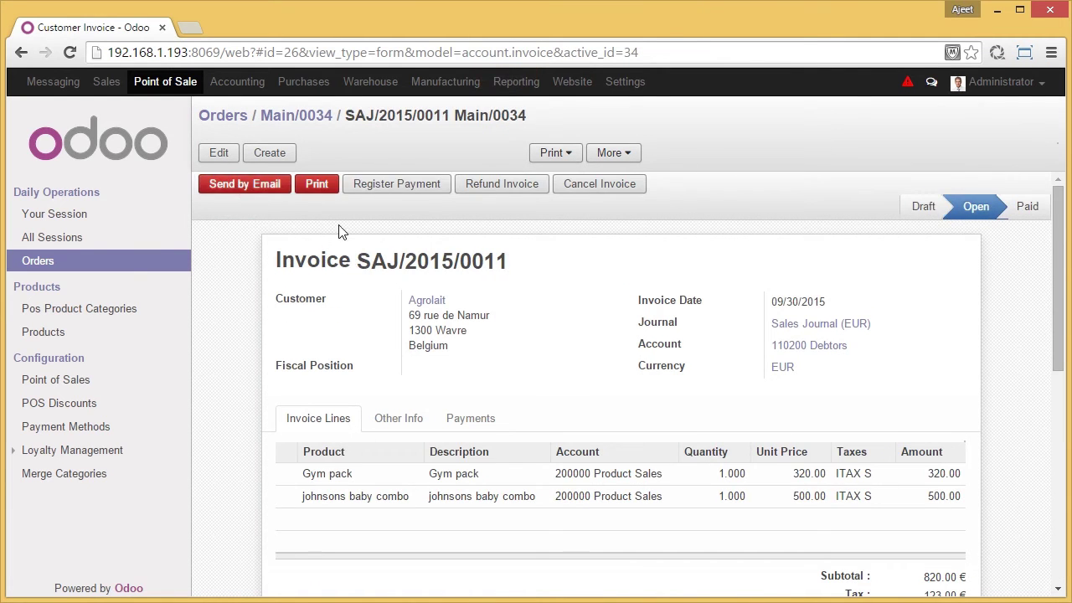
pyautogui.click(303, 125)
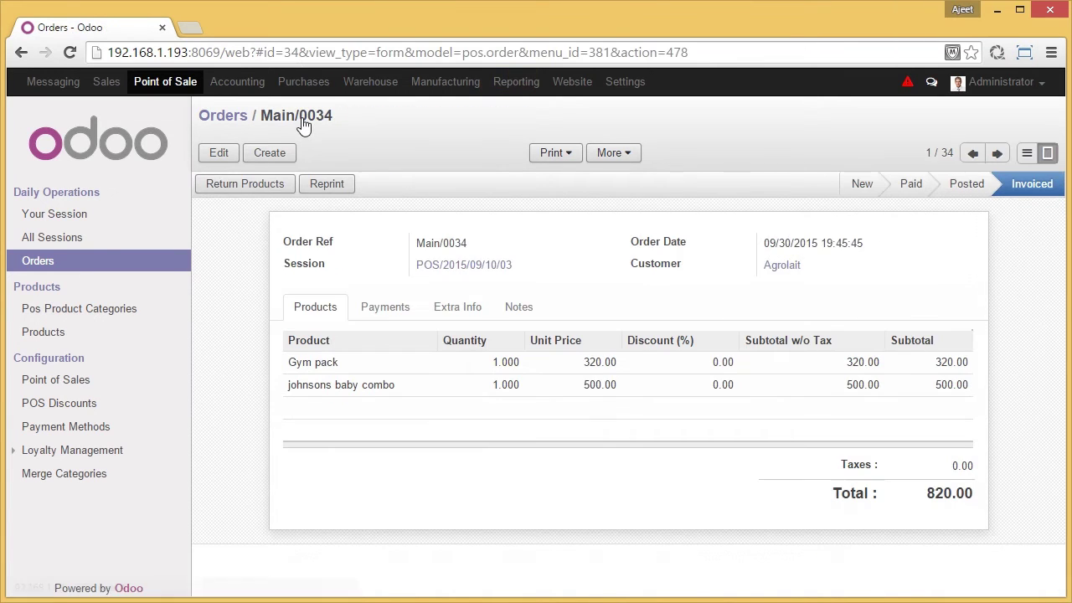
pyautogui.click(456, 308)
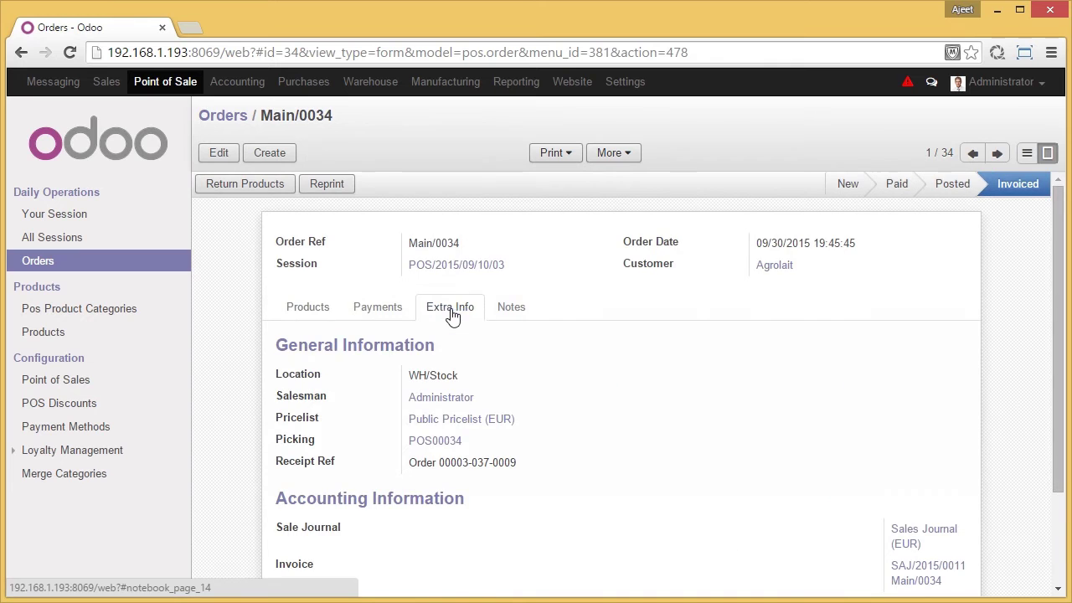
# Open picking POS00034 and review its component products like Gym bag, tumbler and baby oil.
pyautogui.click(442, 447)
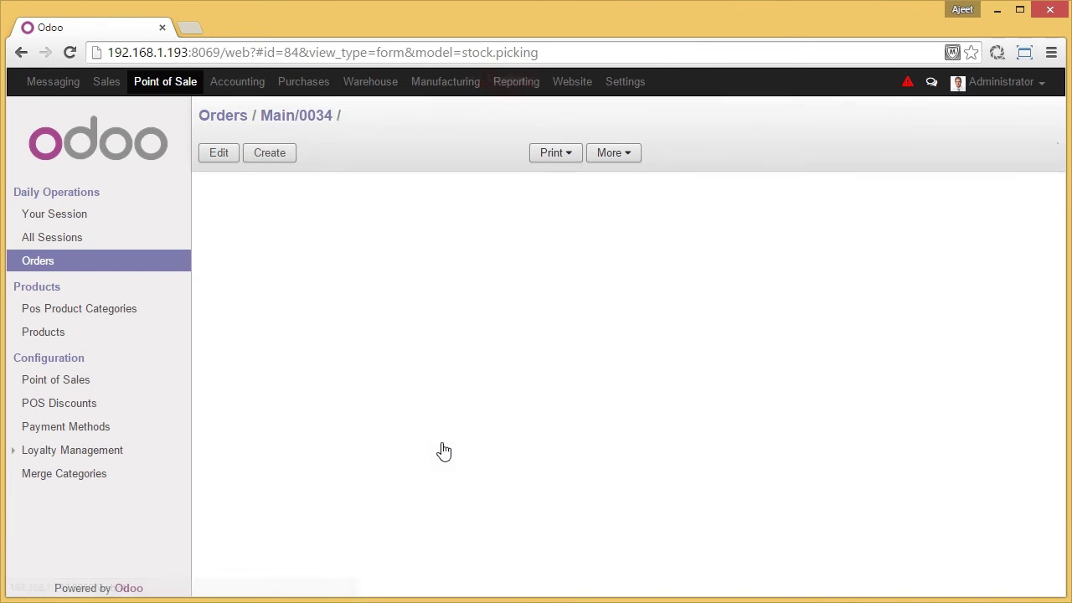
pyautogui.scroll(-3, 446, 451)
pyautogui.scroll(1, 400, 397)
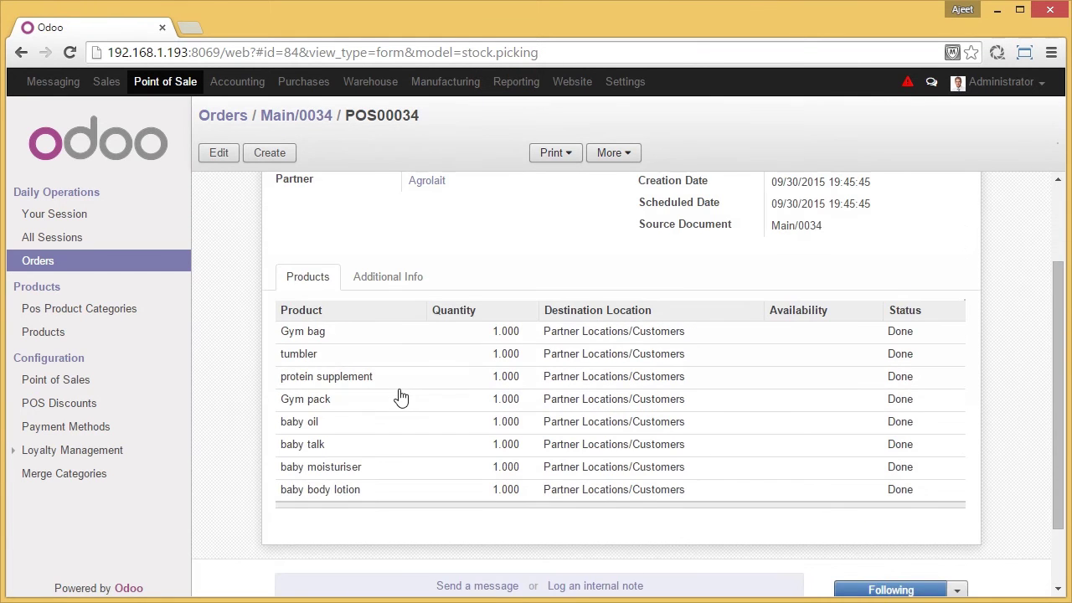
pyautogui.scroll(1, 327, 333)
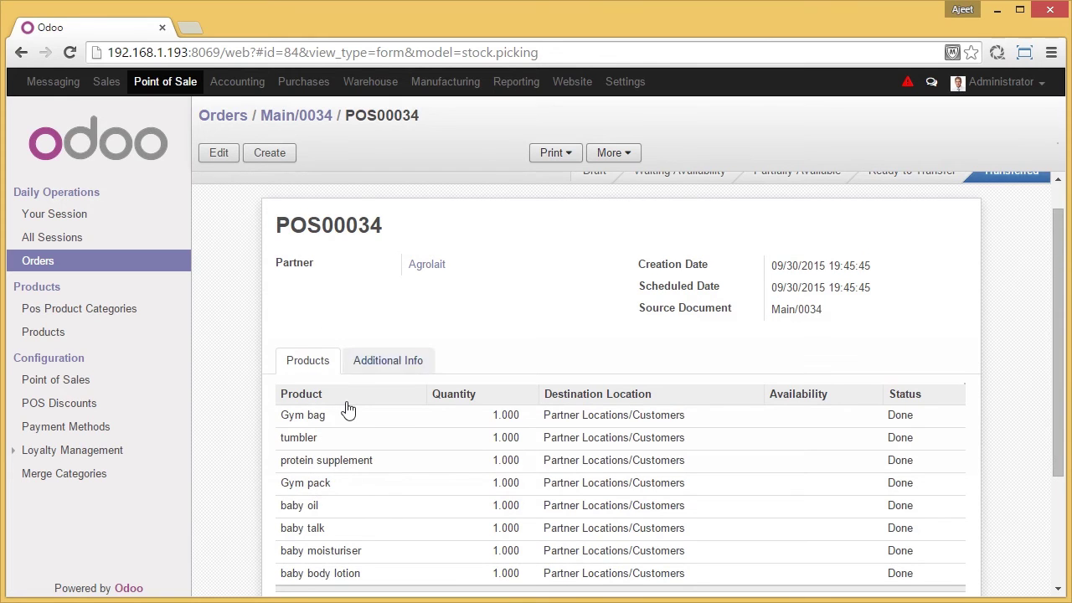
pyautogui.scroll(-1, 355, 421)
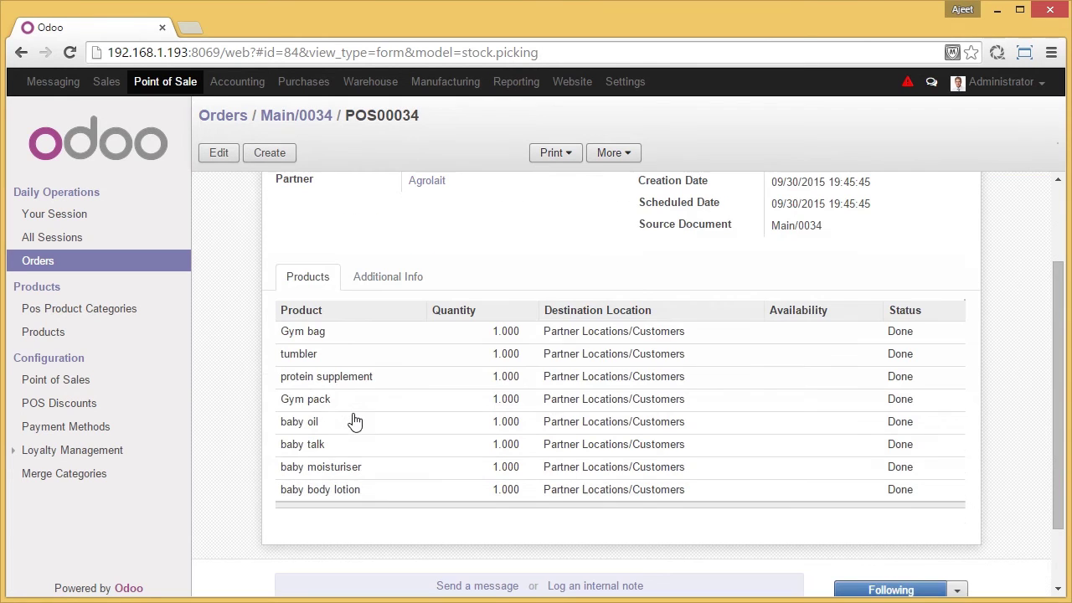
pyautogui.scroll(1, 285, 355)
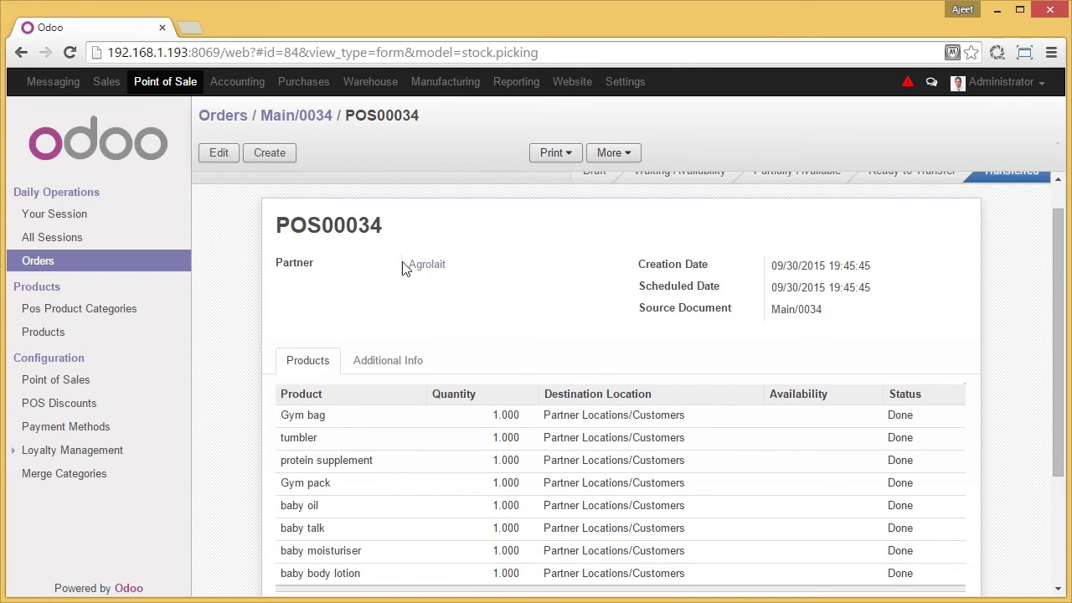
pyautogui.scroll(-1, 253, 438)
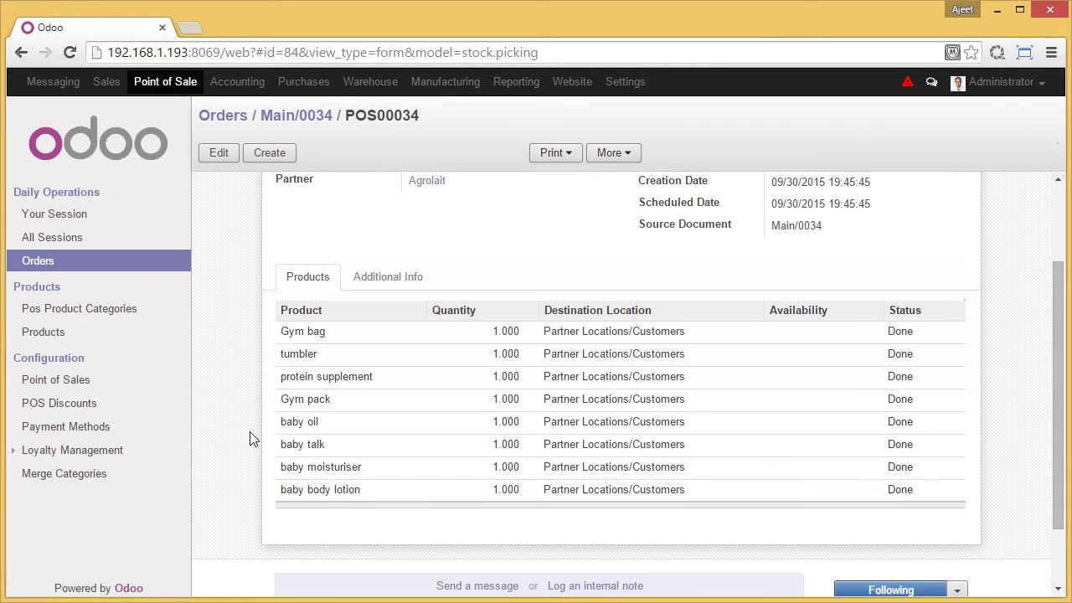
pyautogui.scroll(1, 253, 440)
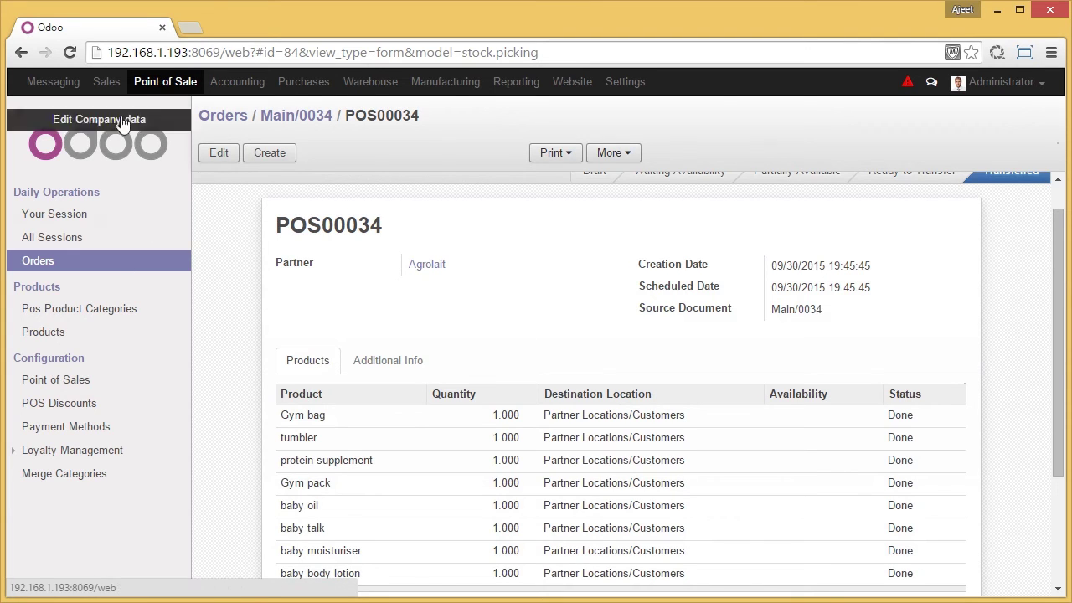
# Open the Hair bands combo pack from Sales > Product Pack in edit mode.
pyautogui.click(106, 84)
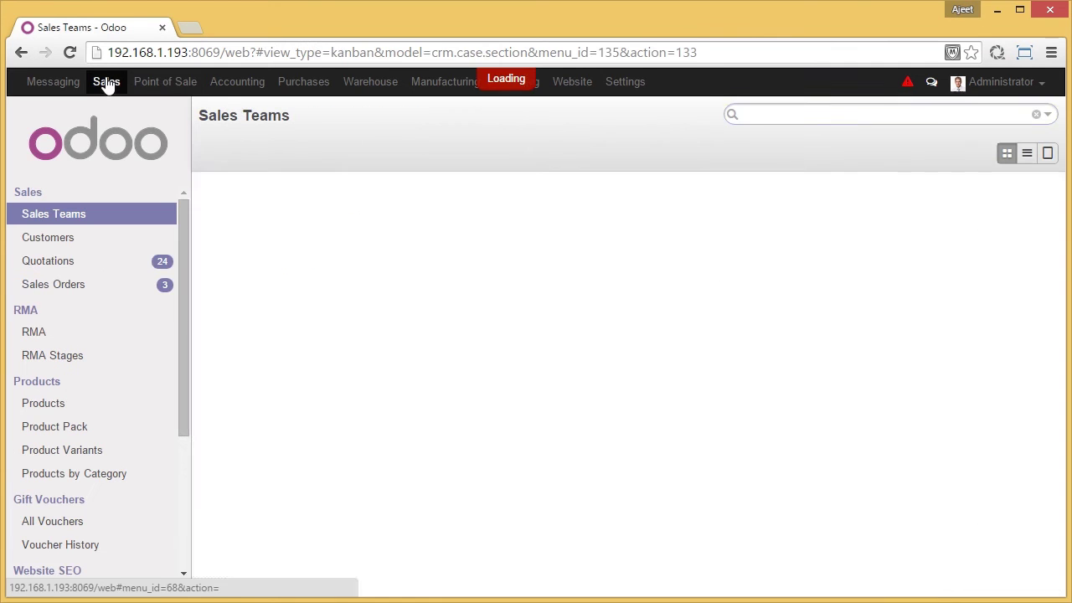
pyautogui.click(75, 429)
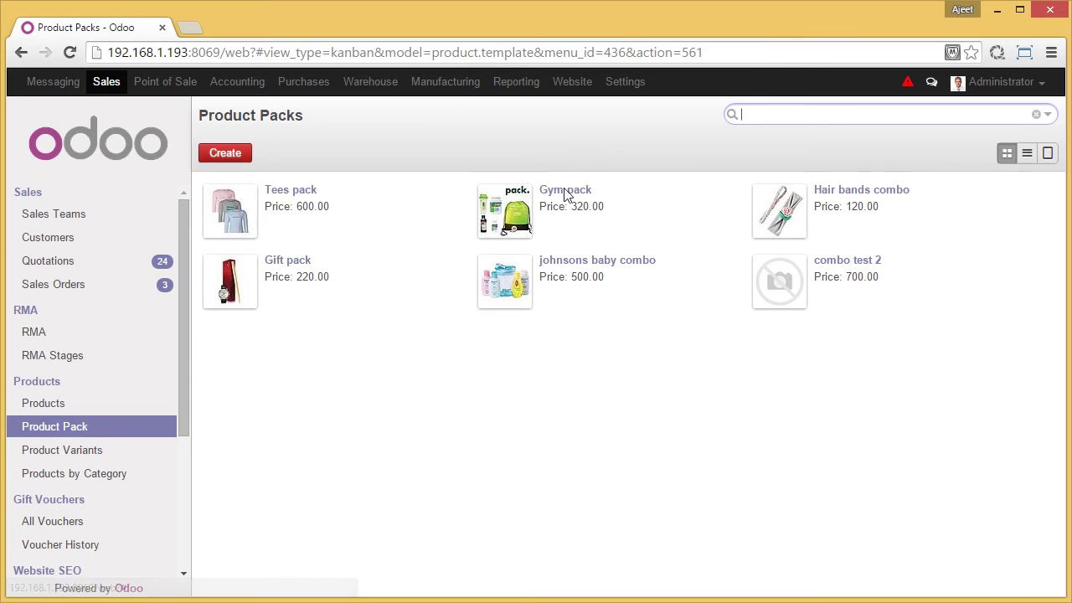
pyautogui.click(853, 191)
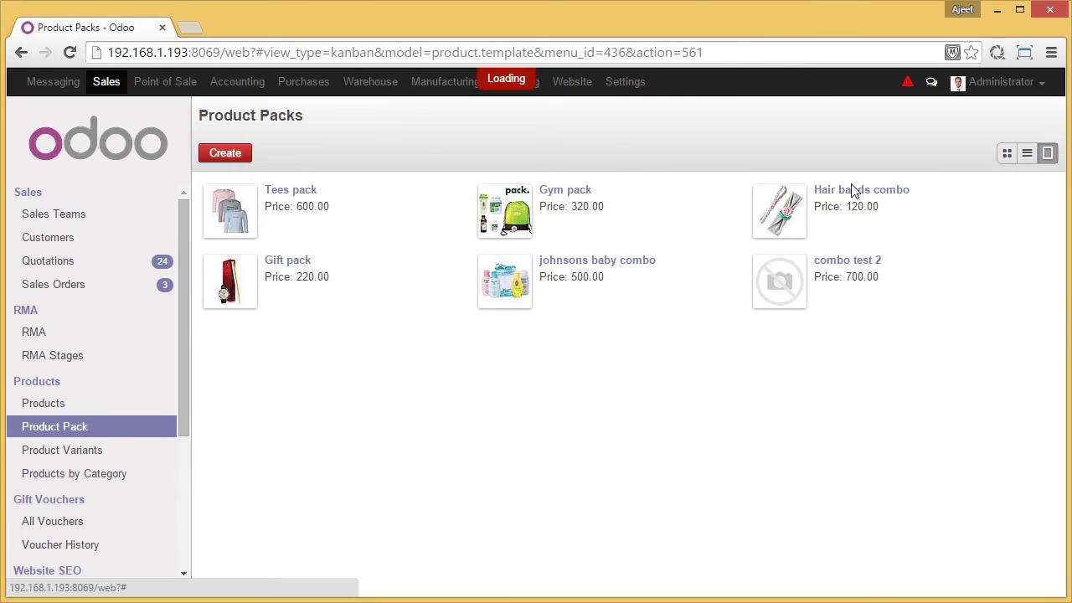
pyautogui.click(220, 152)
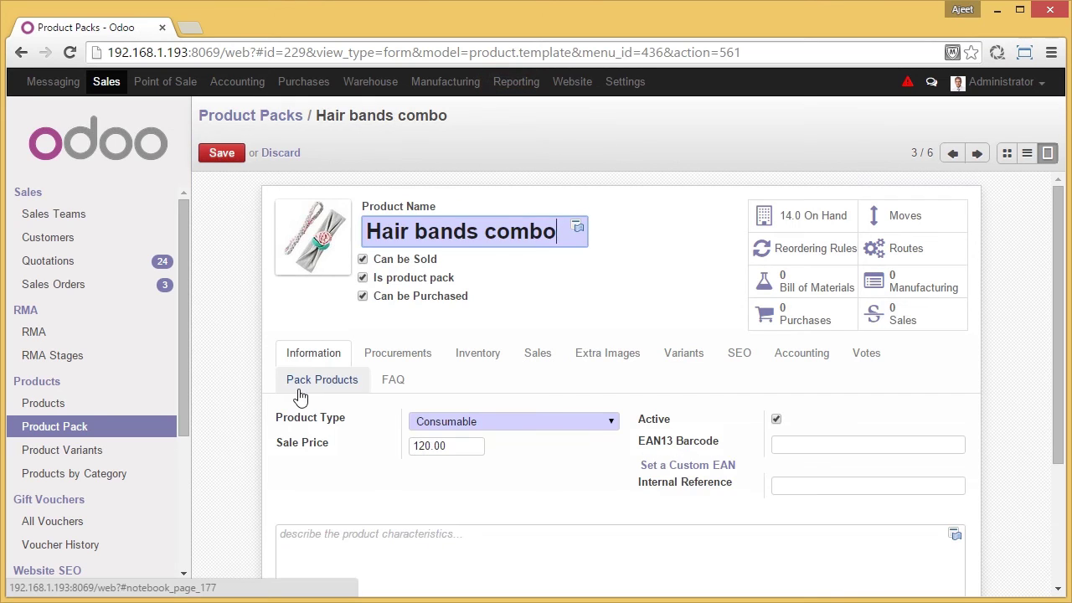
# Set Hair bands combo to 'Decrement Pack Only', save it, and go to Point of Sale.
pyautogui.click(295, 387)
pyautogui.click(565, 423)
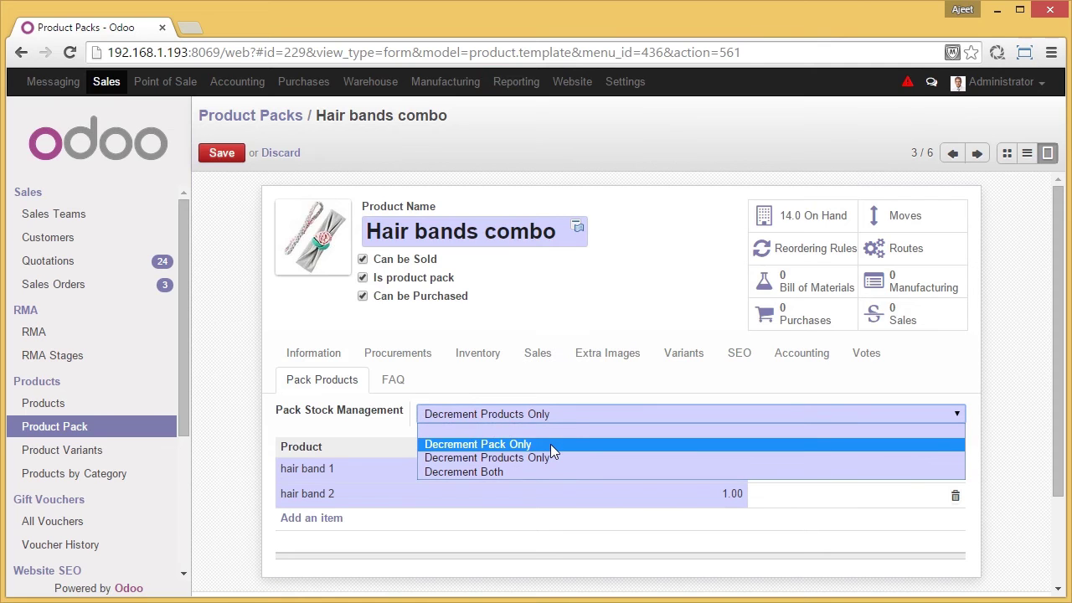
pyautogui.click(551, 444)
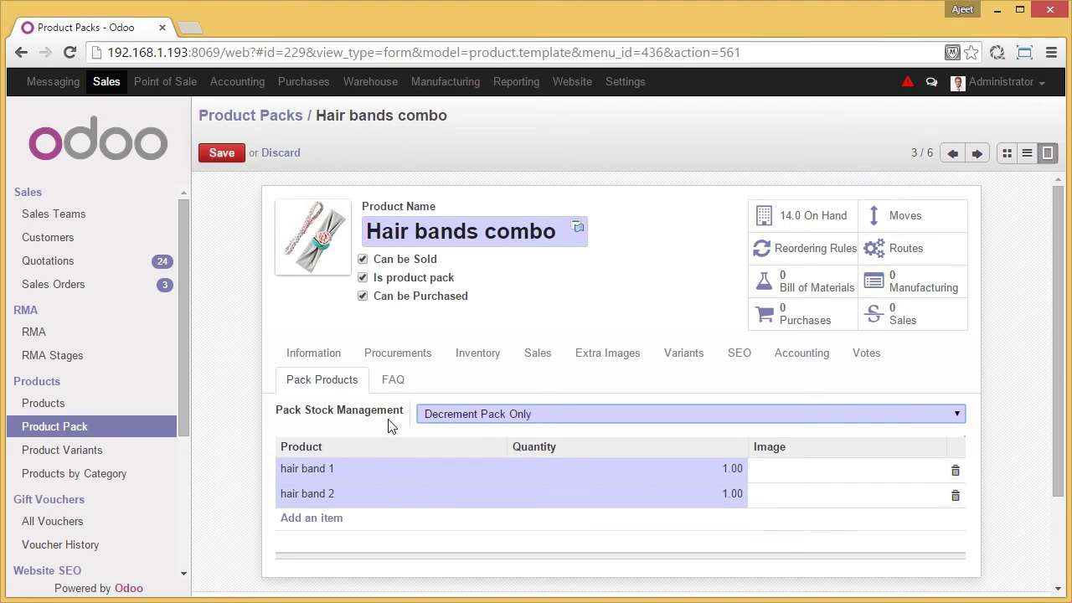
pyautogui.click(533, 355)
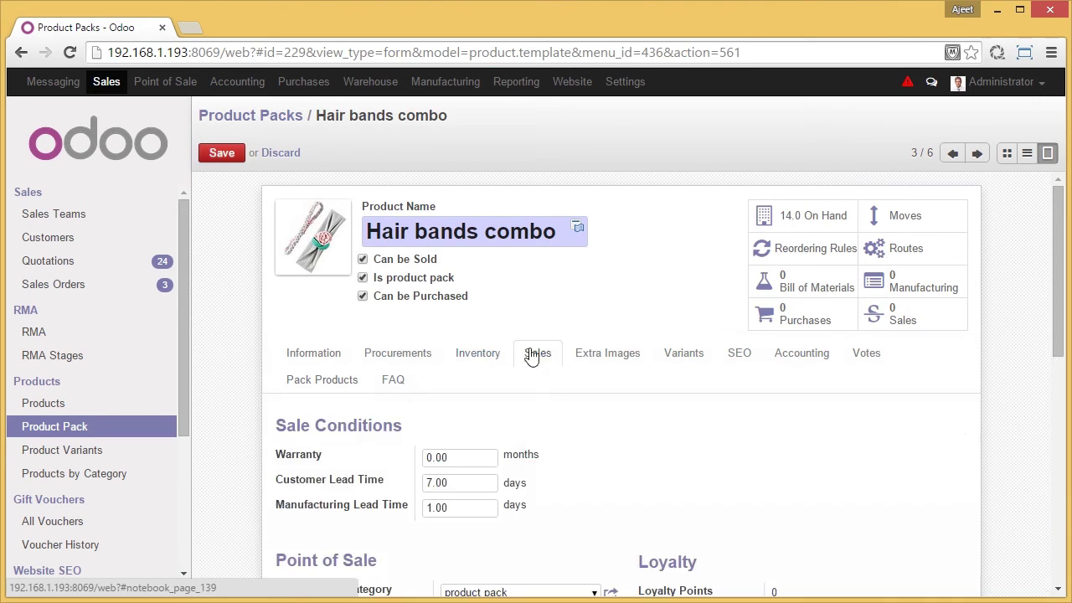
pyautogui.scroll(-2, 586, 400)
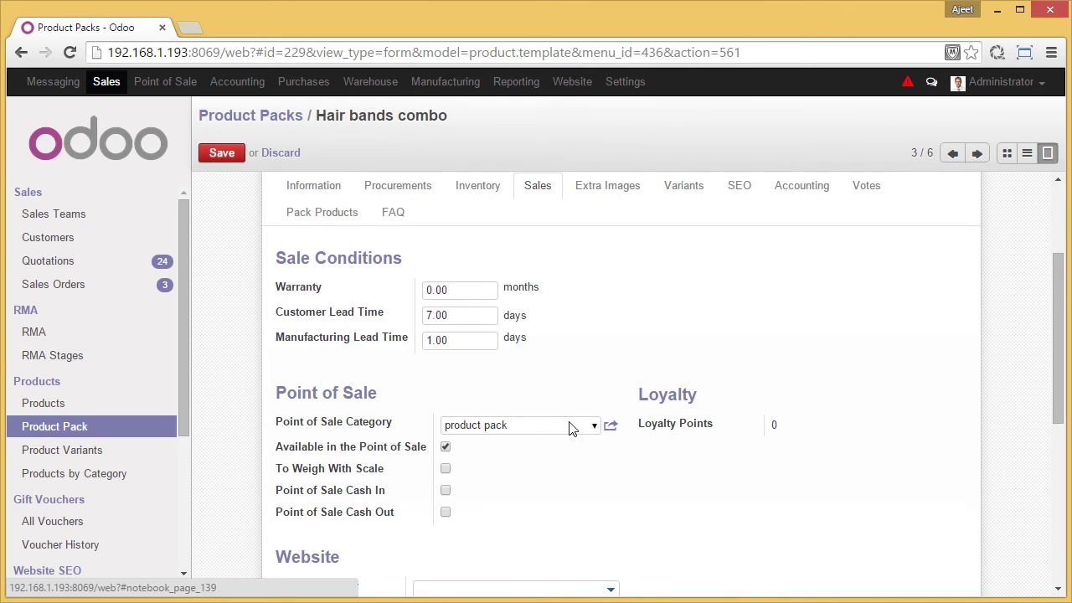
pyautogui.click(220, 156)
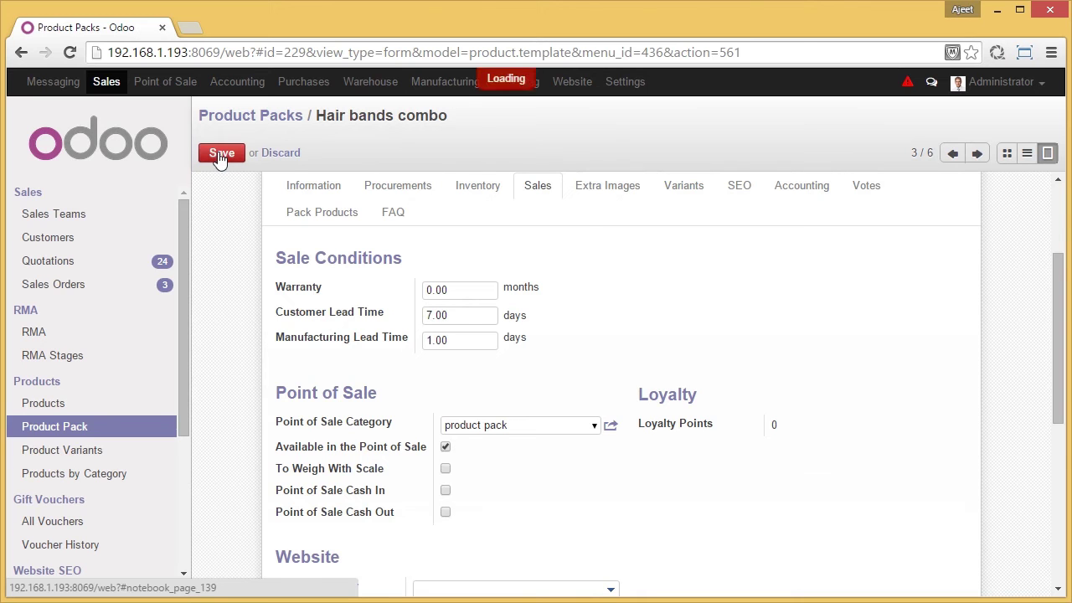
pyautogui.click(159, 94)
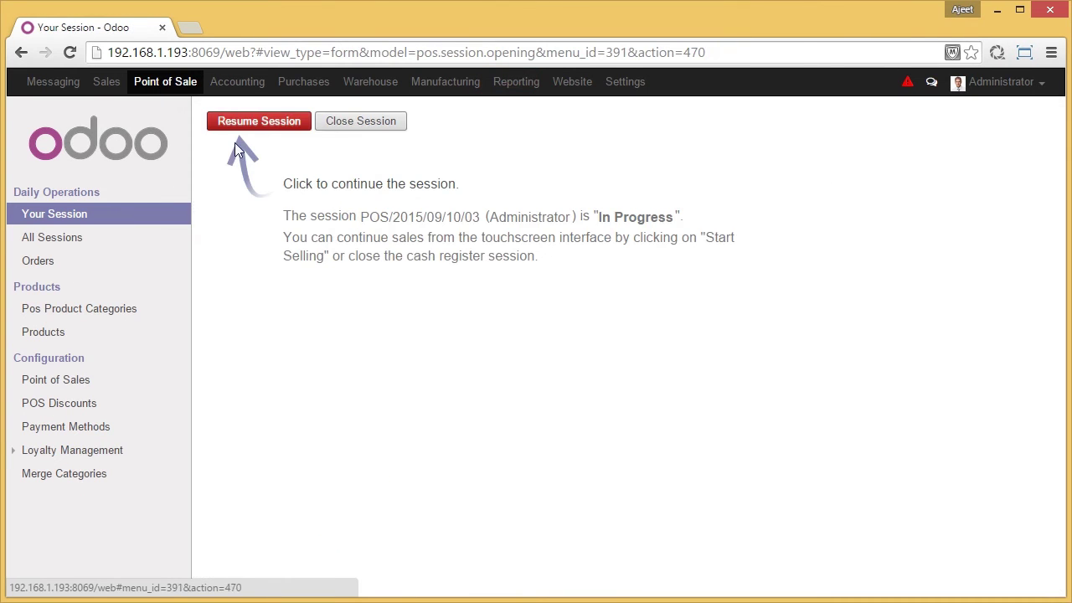
# Resume the POS session, set a customer on the order, and list the five product packs.
pyautogui.click(243, 123)
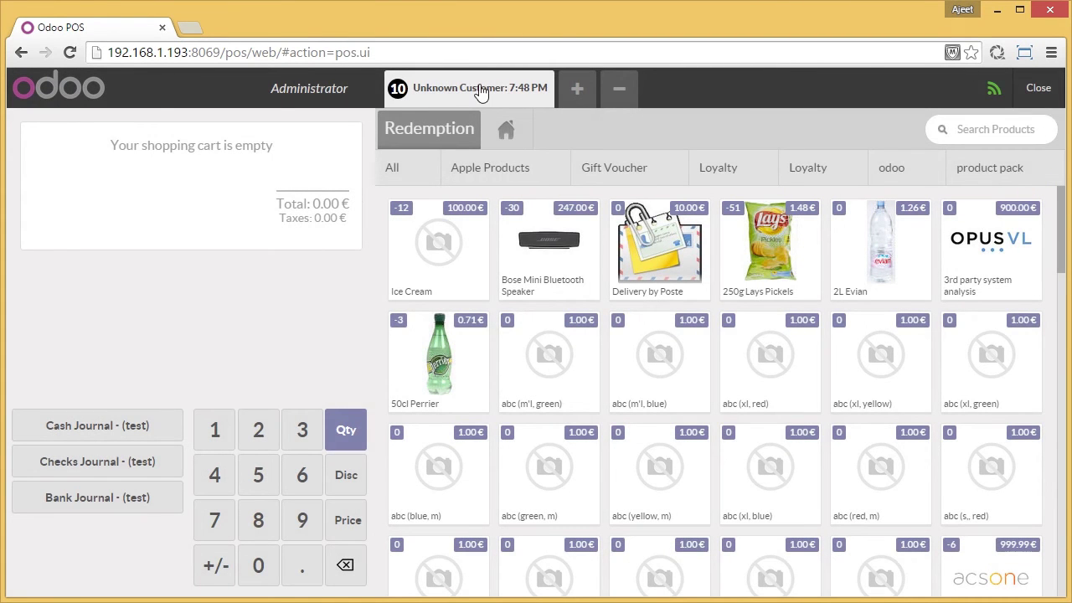
pyautogui.click(480, 92)
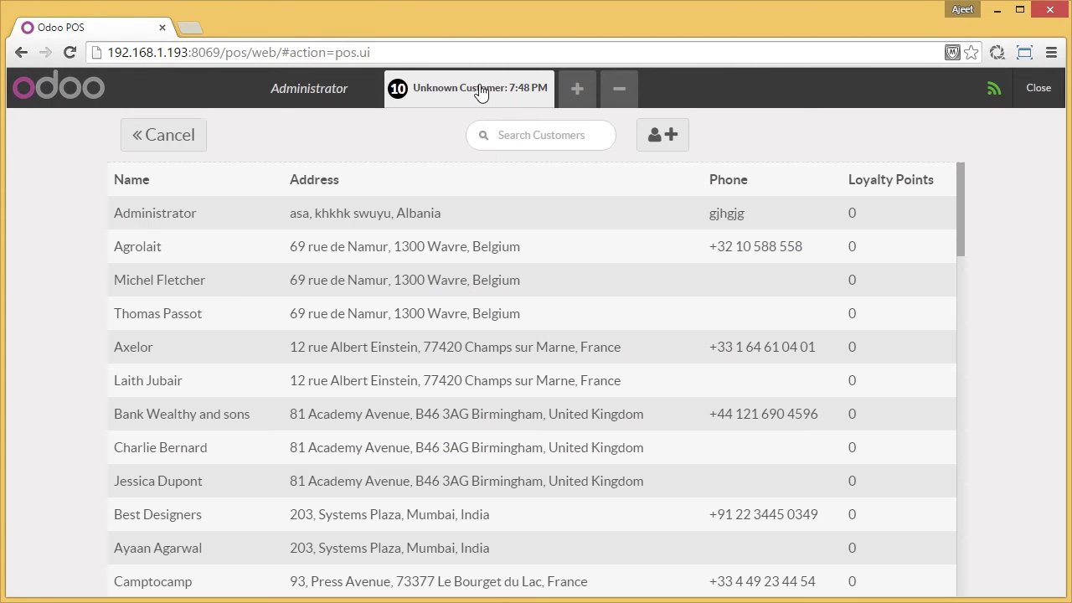
pyautogui.click(394, 319)
pyautogui.click(911, 131)
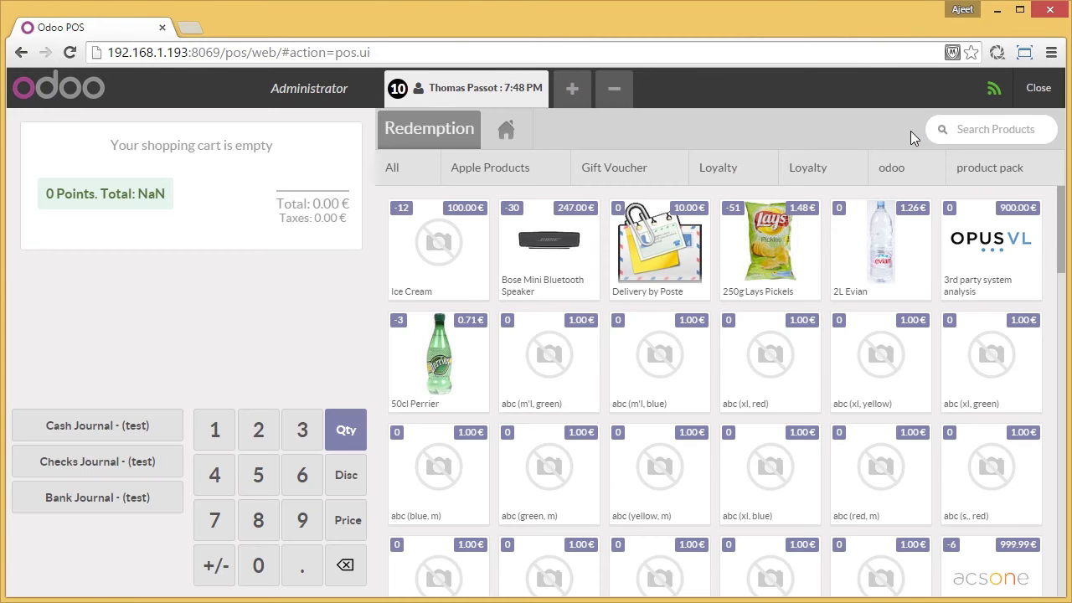
pyautogui.click(991, 168)
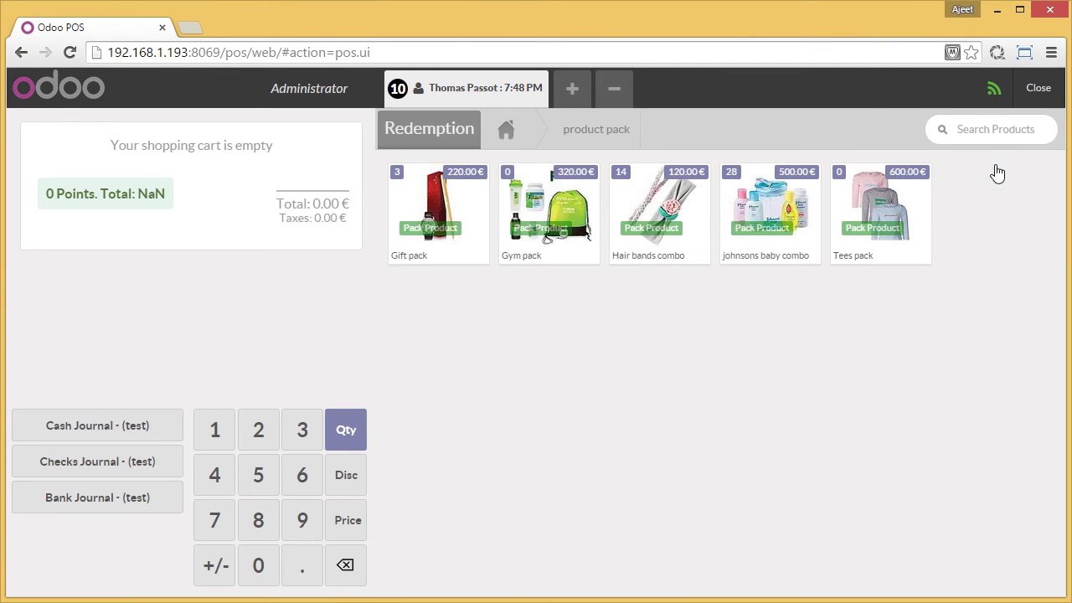
# Add the 120.00 € Hair bands combo to the cart and choose Cash Journal - (test) payment.
pyautogui.click(670, 216)
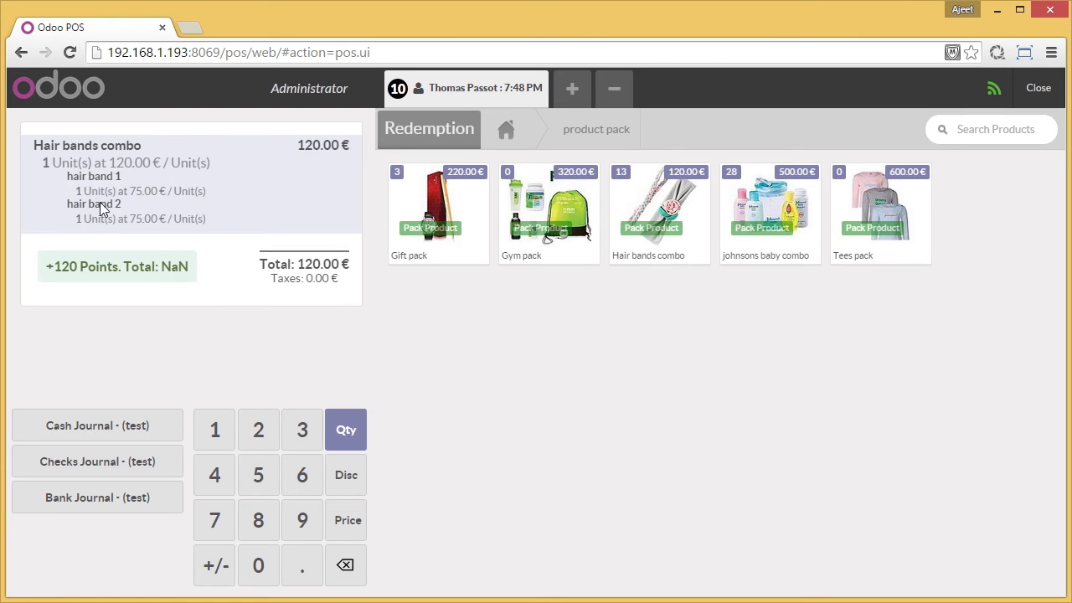
pyautogui.click(108, 416)
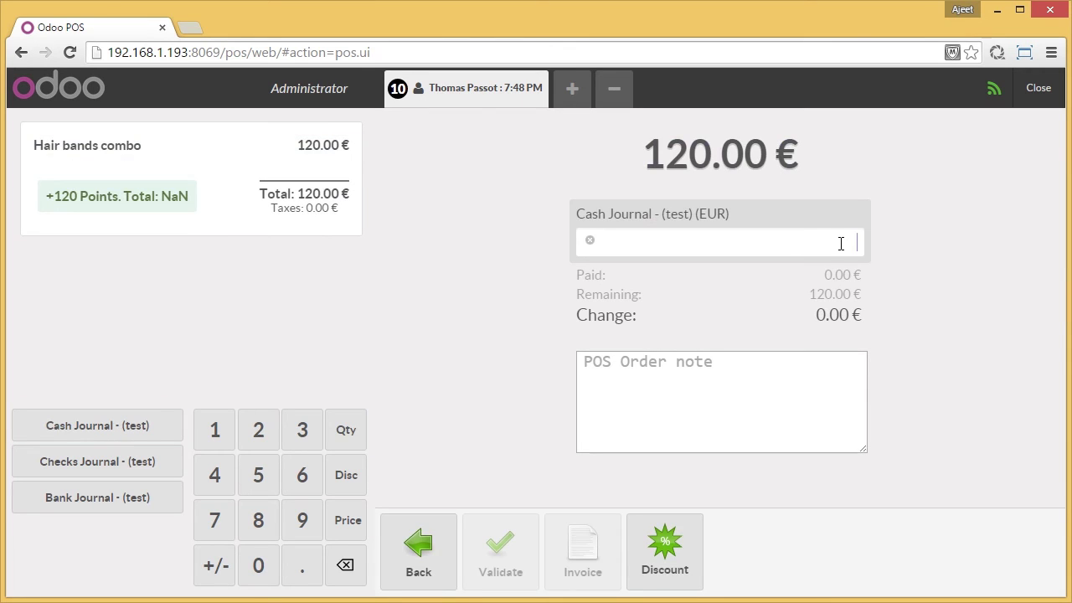
# Pay 120 in cash, validate without printing the receipt, then close the POS to the session page.
pyautogui.write('120')
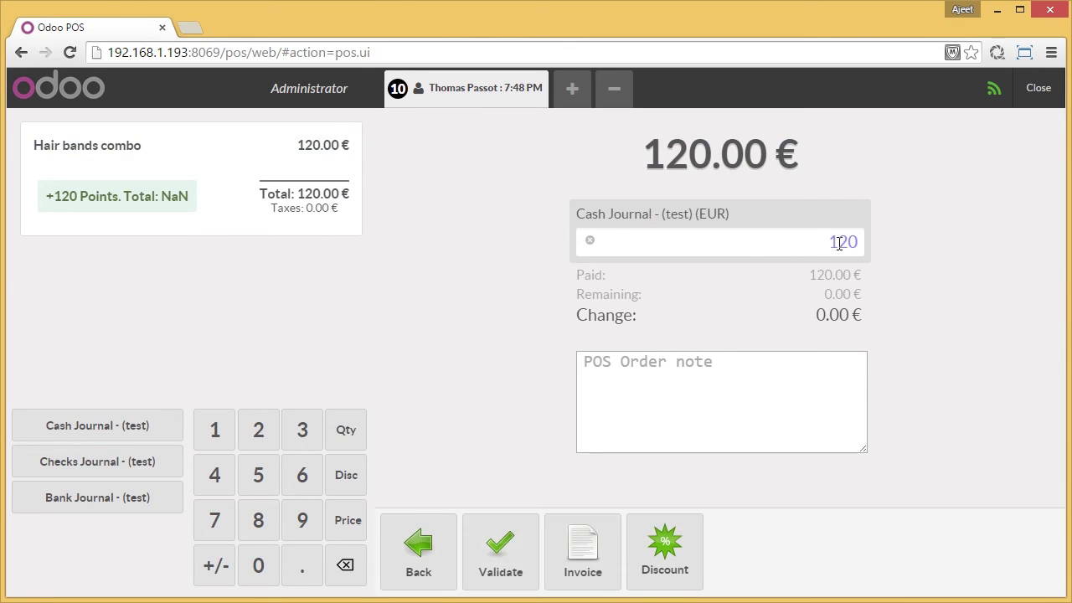
pyautogui.click(533, 543)
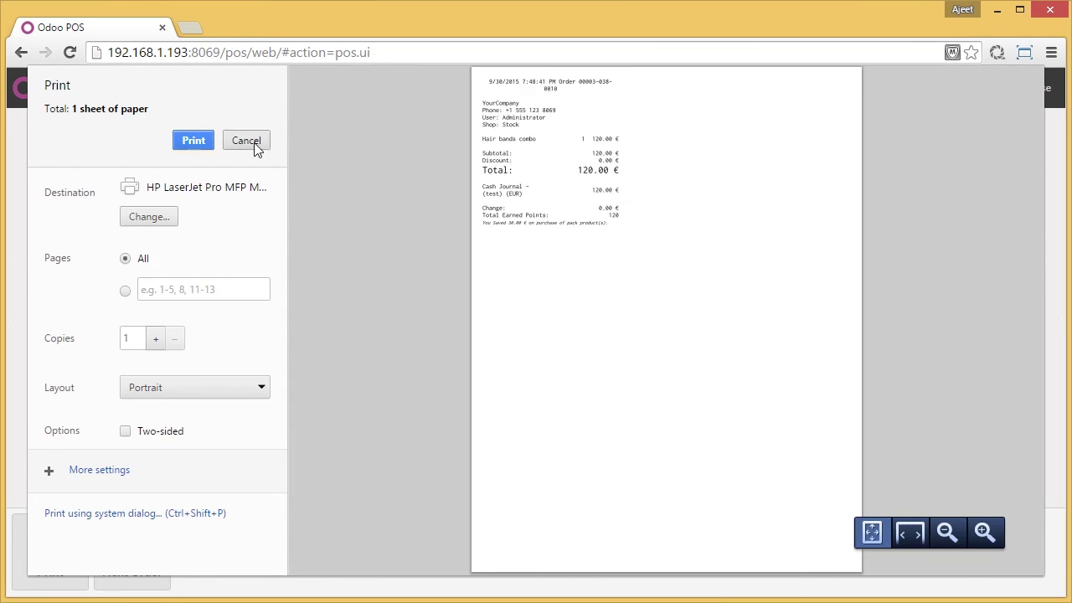
pyautogui.click(255, 144)
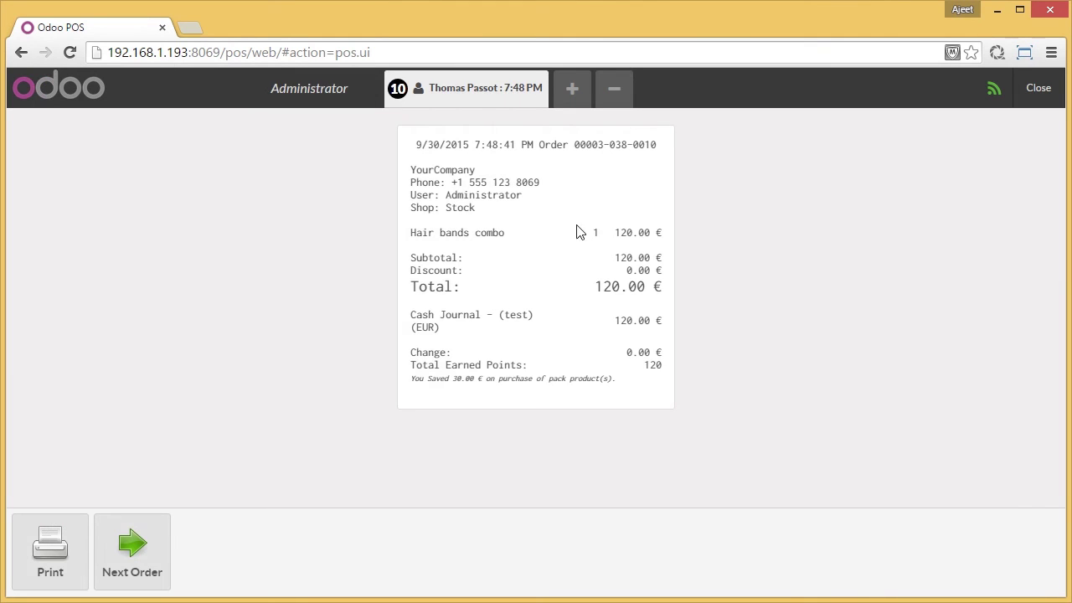
pyautogui.click(1036, 100)
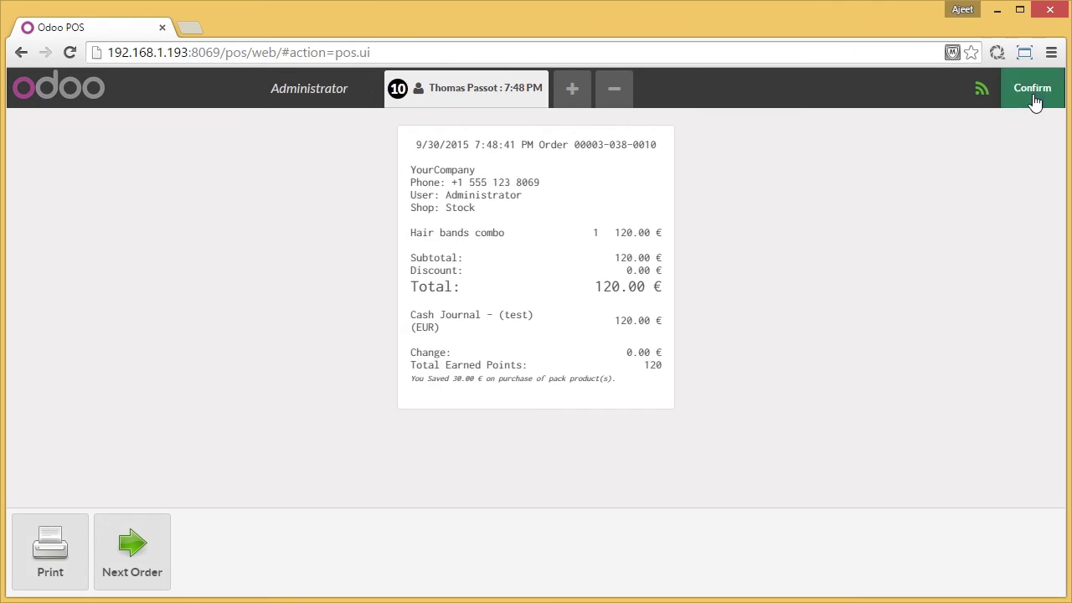
pyautogui.click(1036, 101)
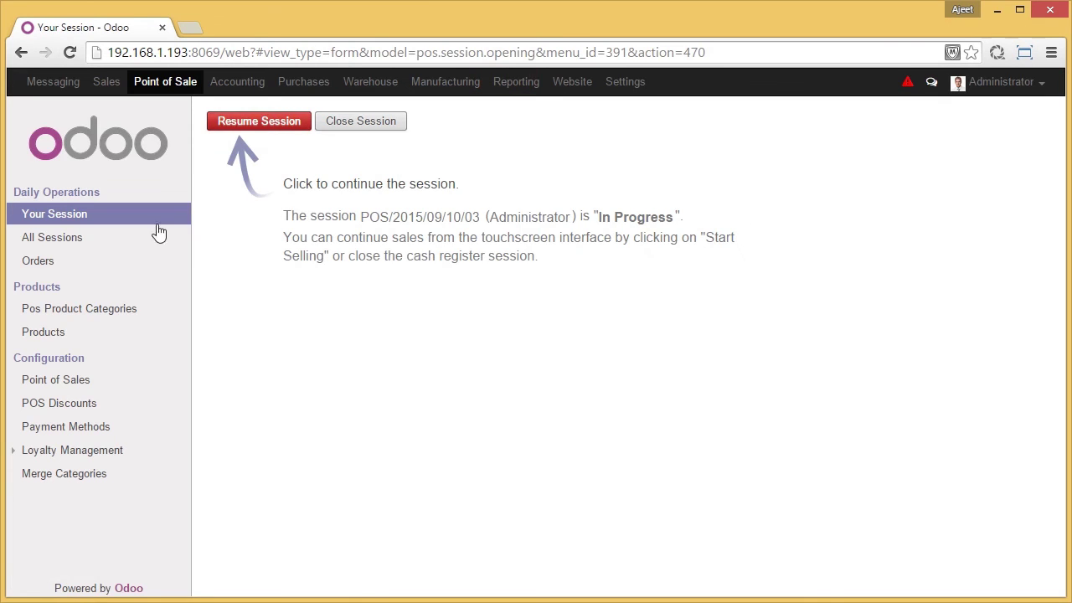
# From POS Orders, open order Main/0035 and its picking POS00035 via the Extra Info tab.
pyautogui.click(61, 261)
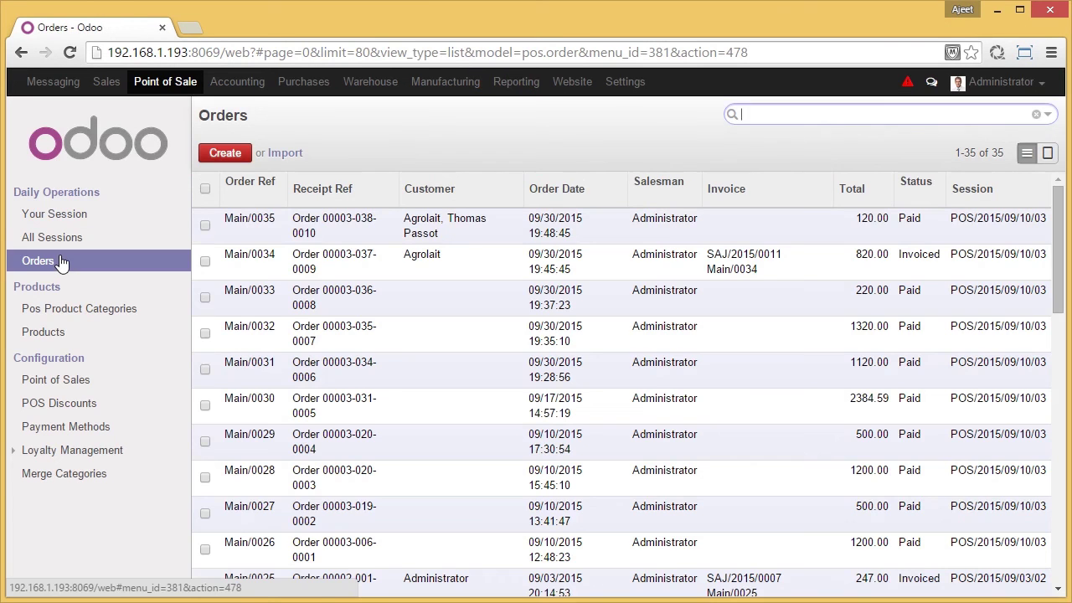
pyautogui.click(471, 237)
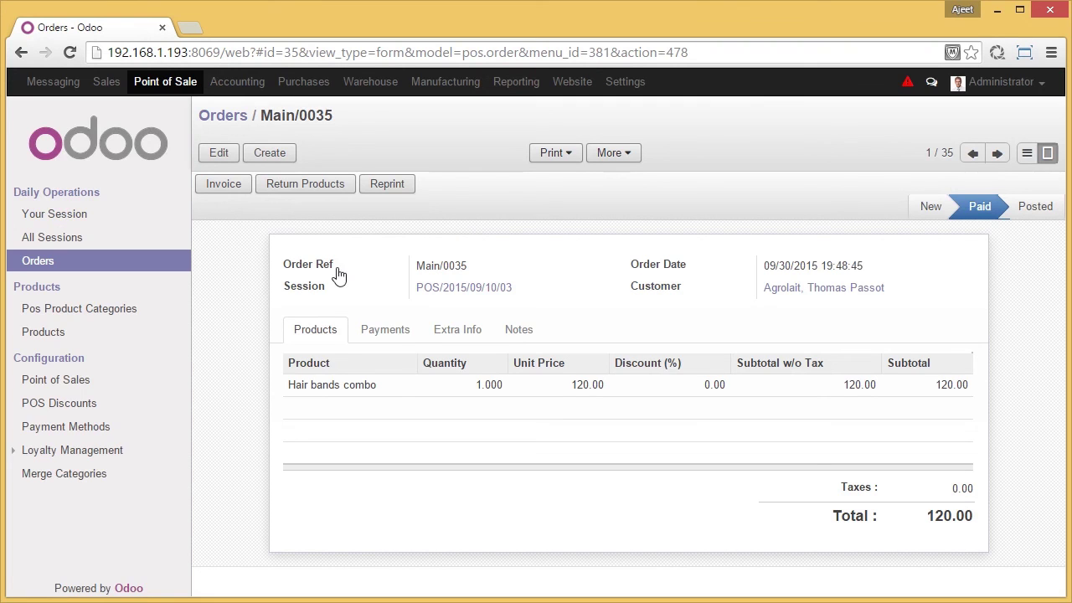
pyautogui.click(470, 334)
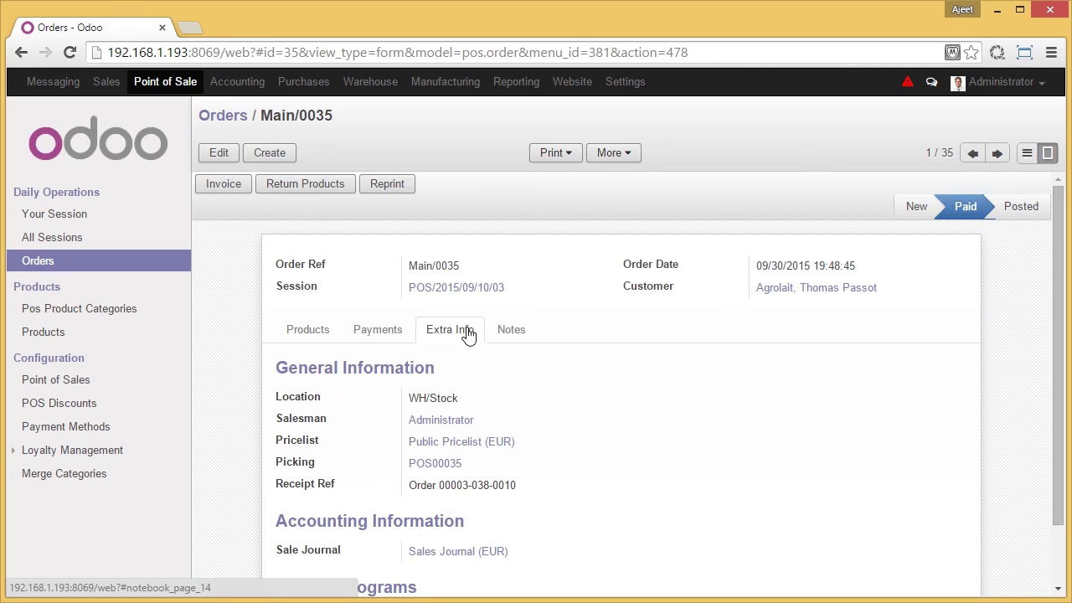
pyautogui.click(445, 465)
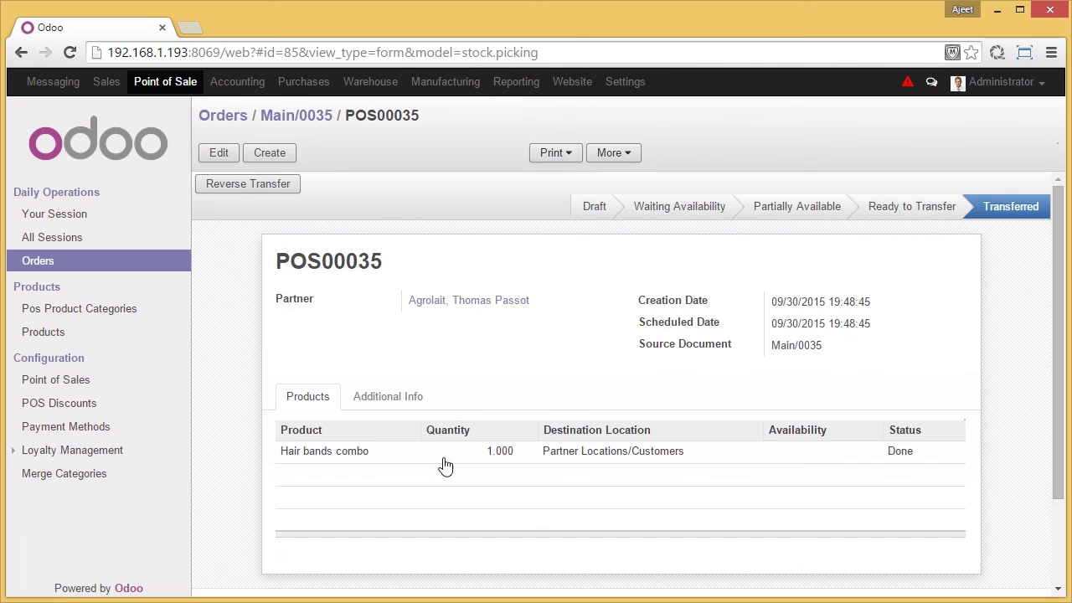